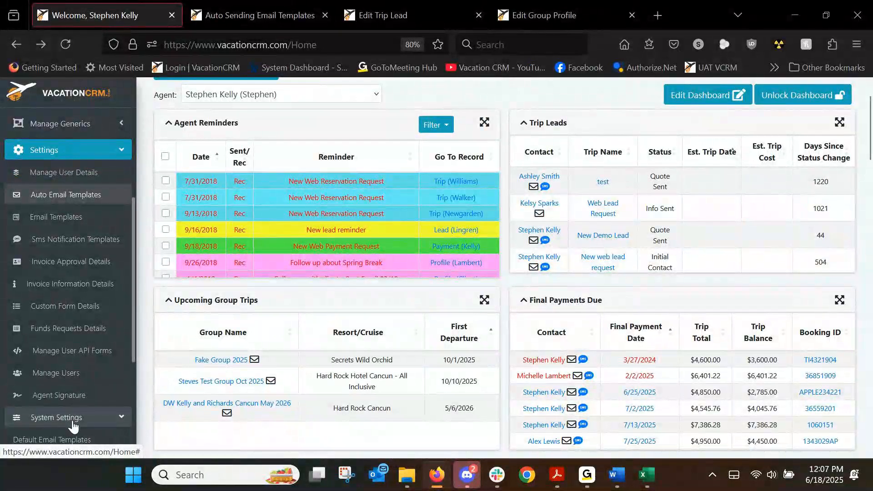
Open Company Settings in a separate tab, check the option enabling auto emails for agents, and close that tab.
scroll(73, 409, "down", 3)
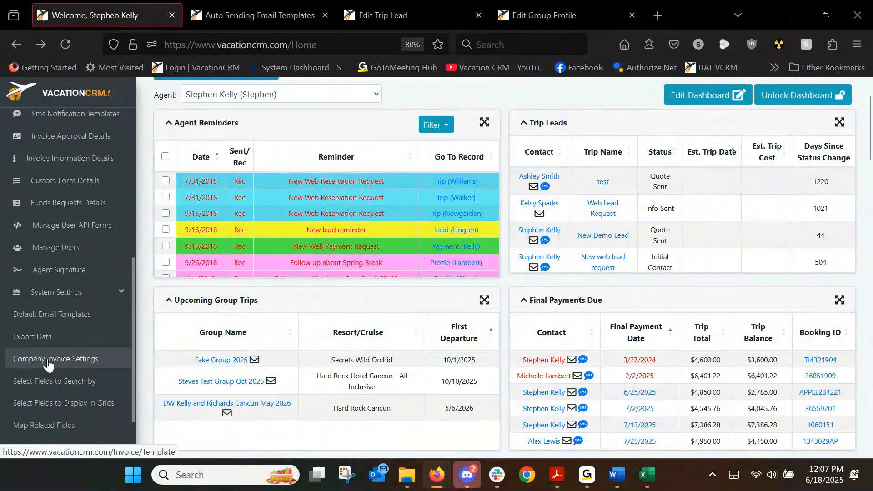
scroll(50, 369, "down", 2)
middle_click(48, 386)
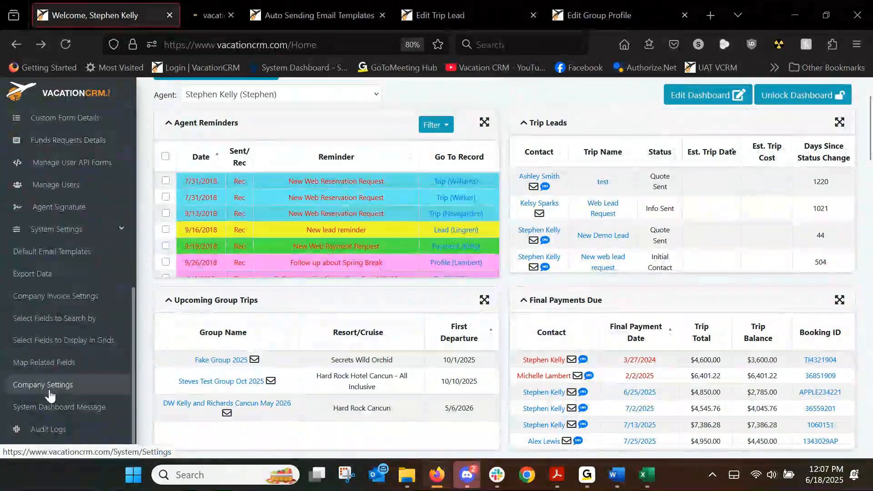
left_click(225, 13)
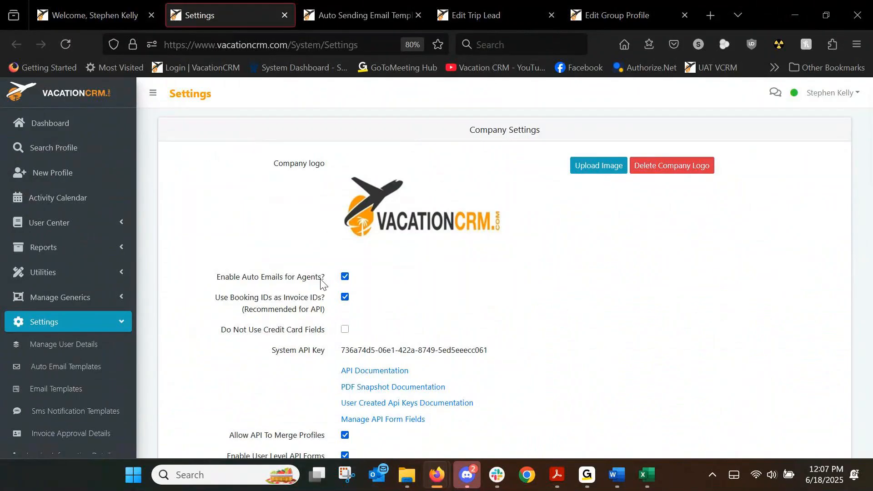
left_click(284, 16)
Go to the auto sending email templates and view Past Payment and Monthly Payment Reminders before returning to Final Payment Reminders.
scroll(77, 282, "up", 4)
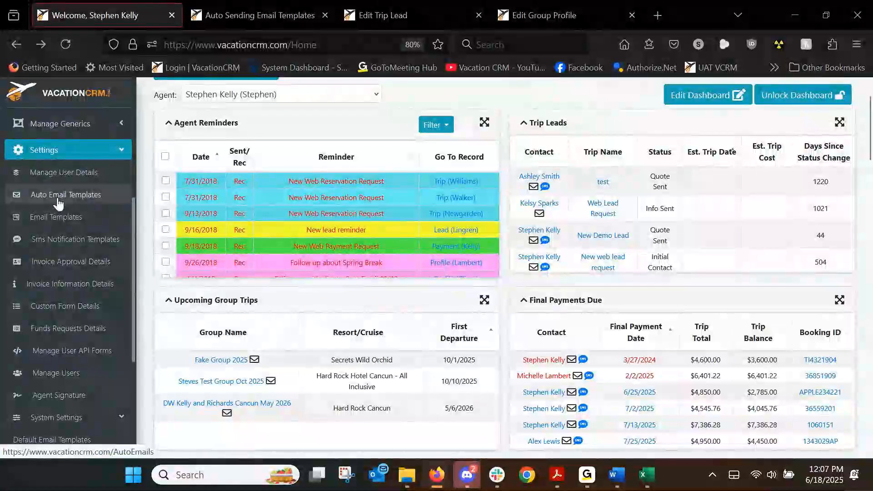
left_click(237, 10)
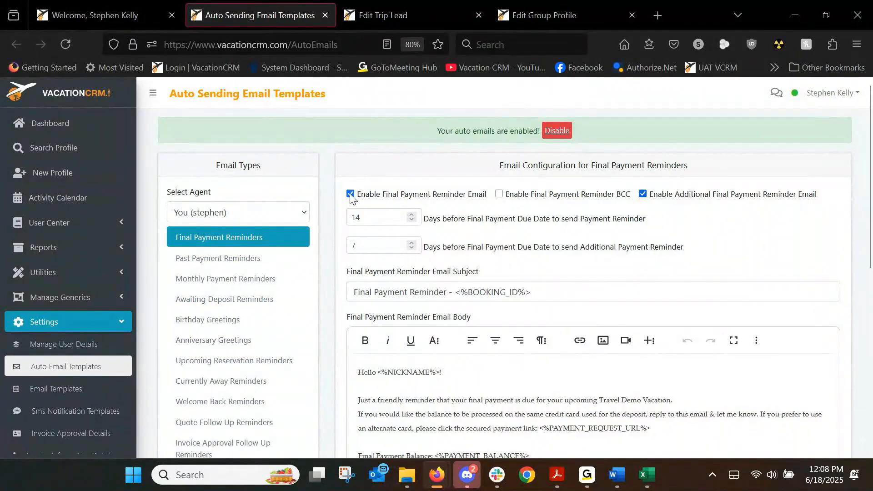
left_click(264, 259)
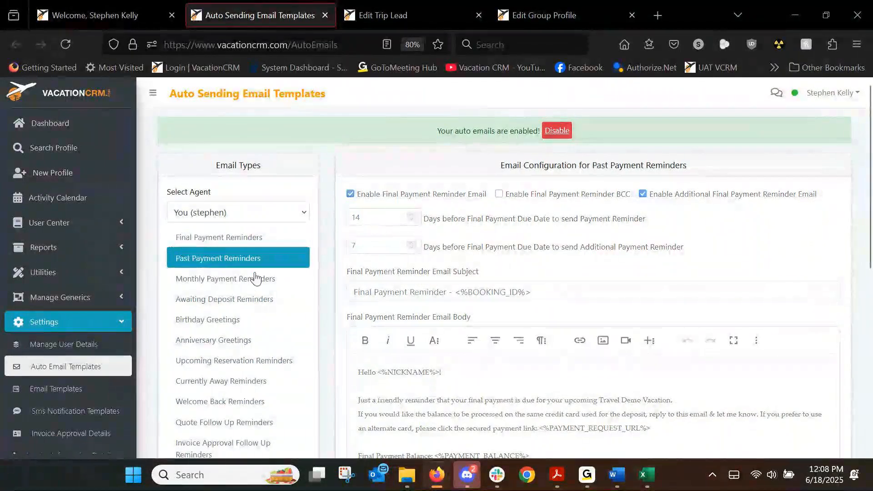
left_click(250, 285)
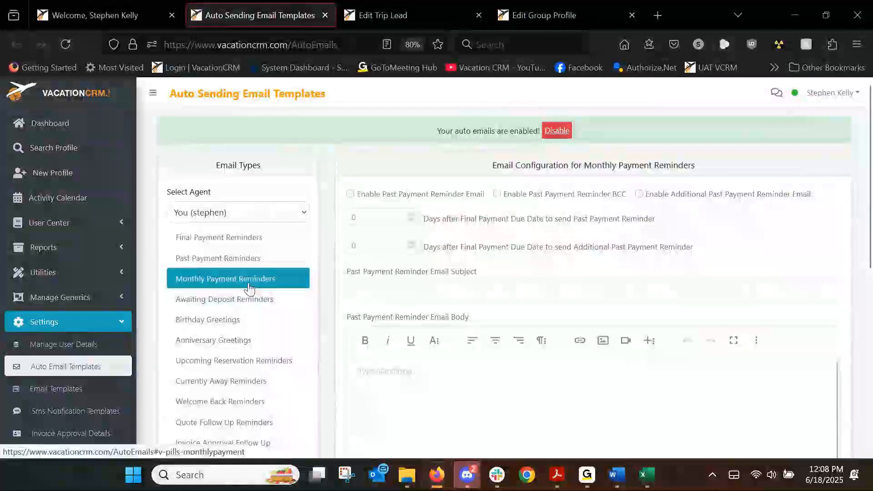
left_click(281, 232)
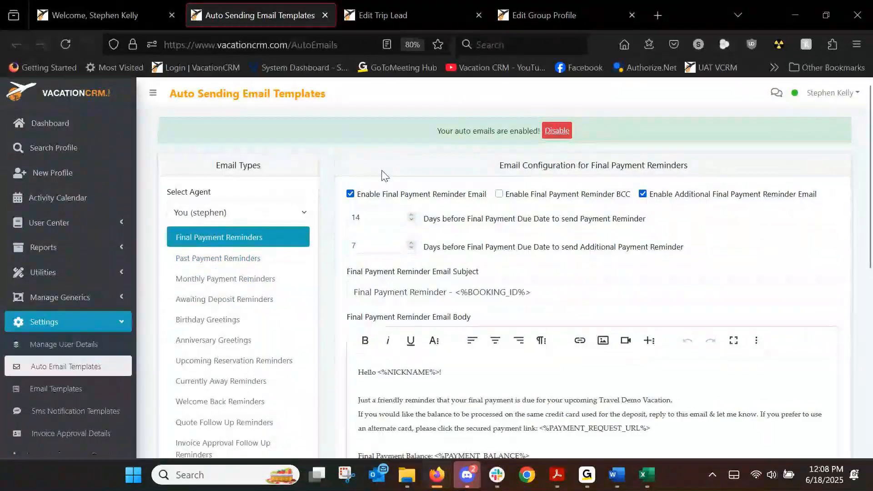
View another agent's auto email templates and switch back to your own agent account.
left_click(306, 218)
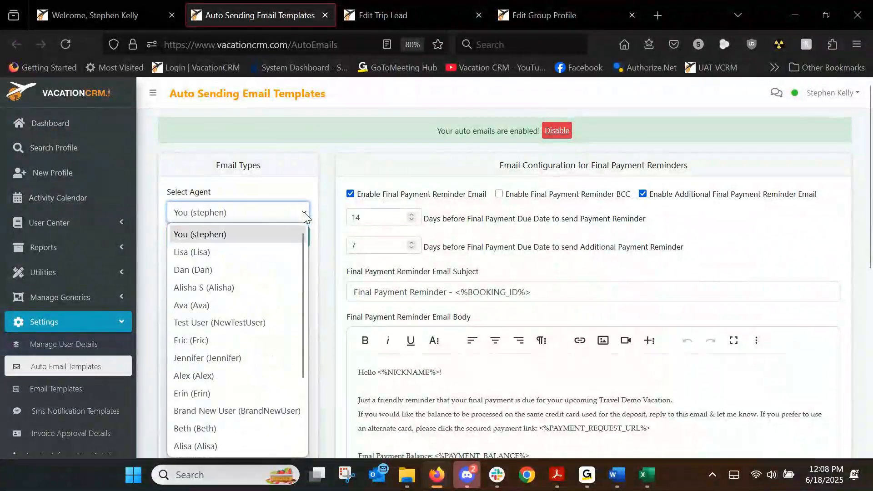
left_click(199, 259)
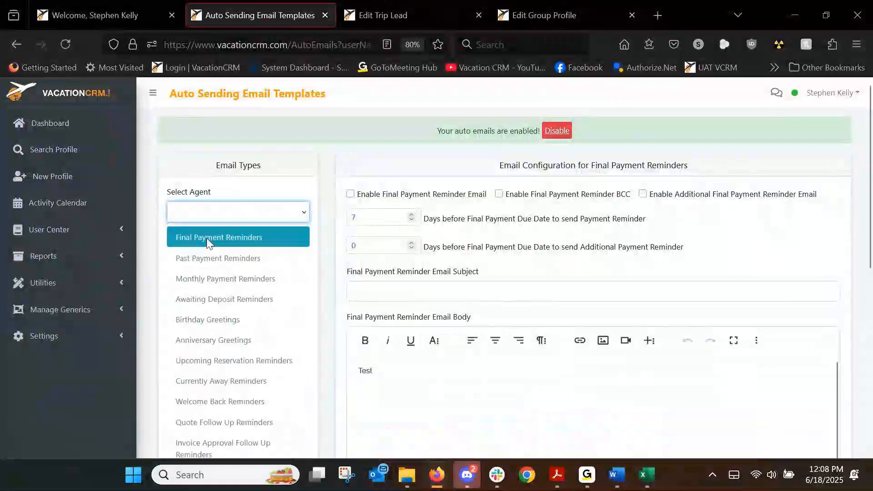
left_click(258, 233)
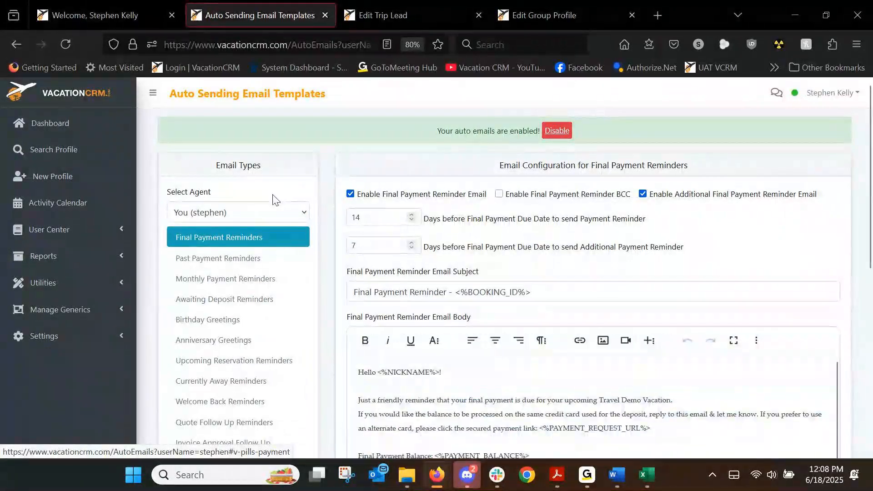
Review the Birthday Greetings template, including its enable and BCC options, subject, body and available merge fields.
scroll(273, 200, "down", 2)
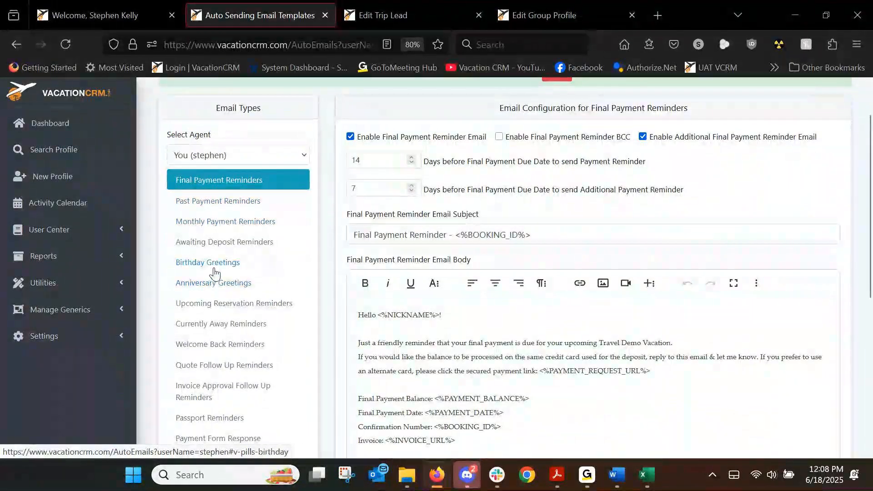
left_click(214, 268)
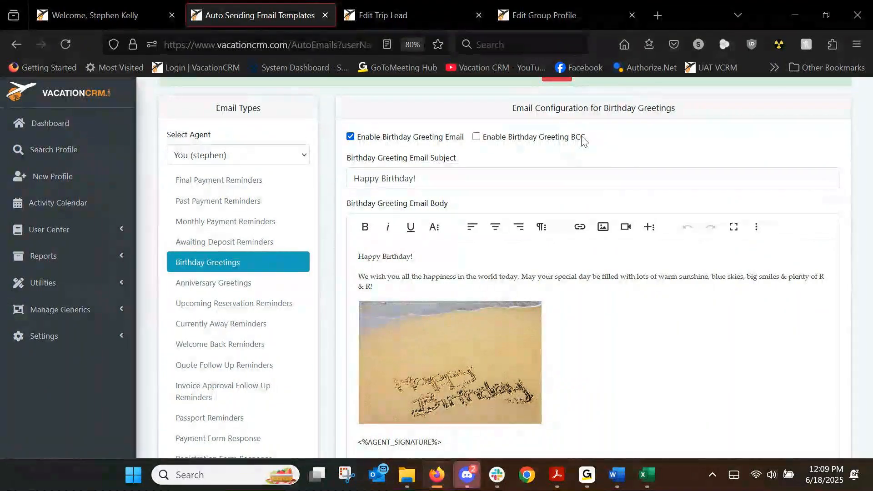
left_click(410, 251)
scroll(448, 332, "down", 4)
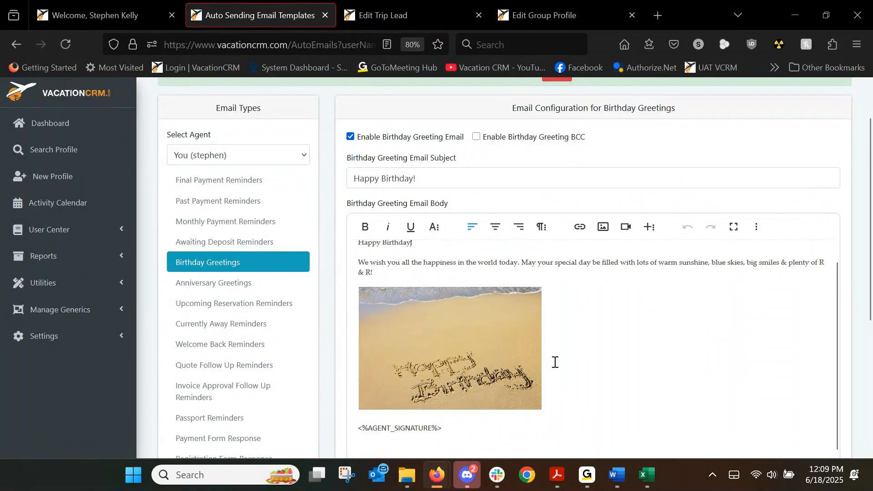
scroll(526, 341, "up", 1)
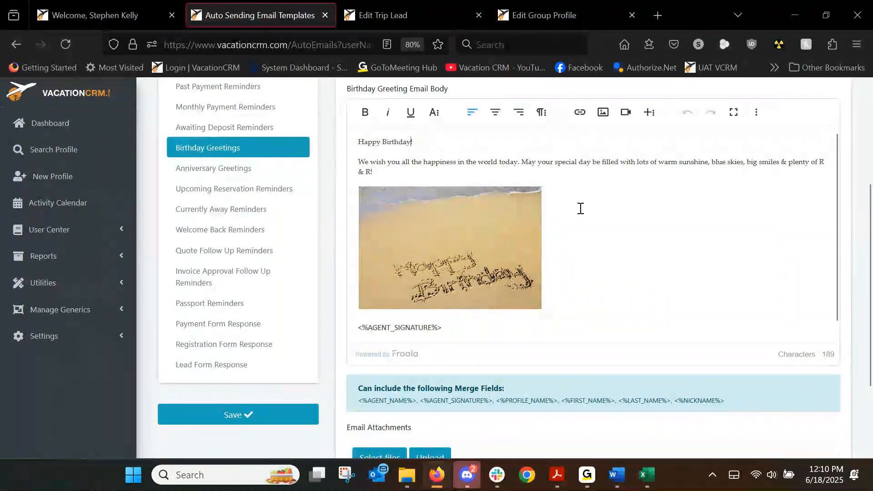
scroll(578, 214, "up", 4)
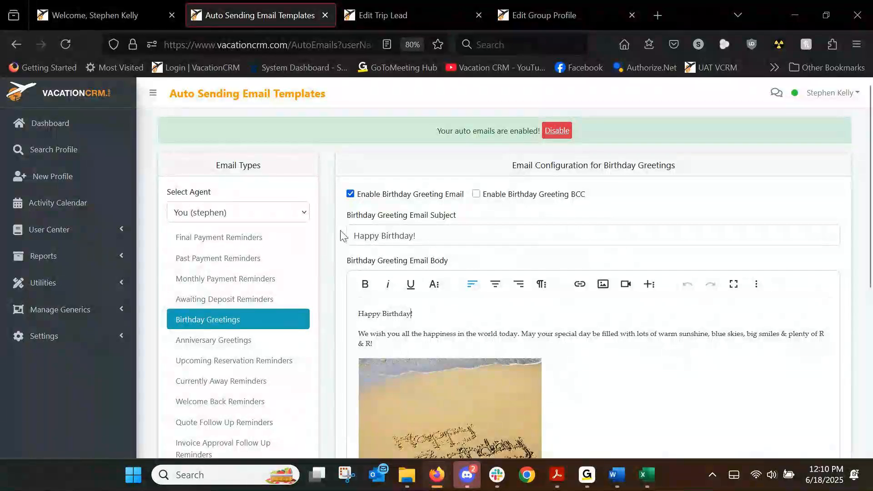
Show the Final Payment Reminders configuration and review its send-day settings, subject and email body.
left_click(220, 247)
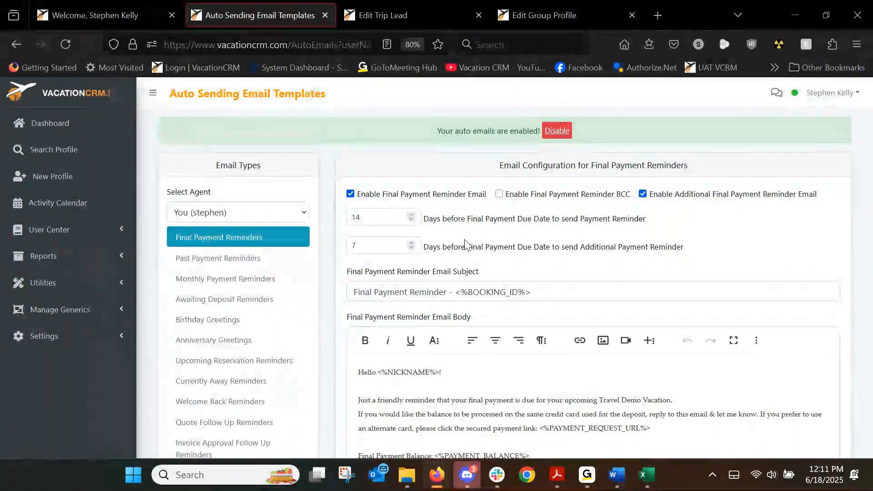
scroll(466, 241, "down", 2)
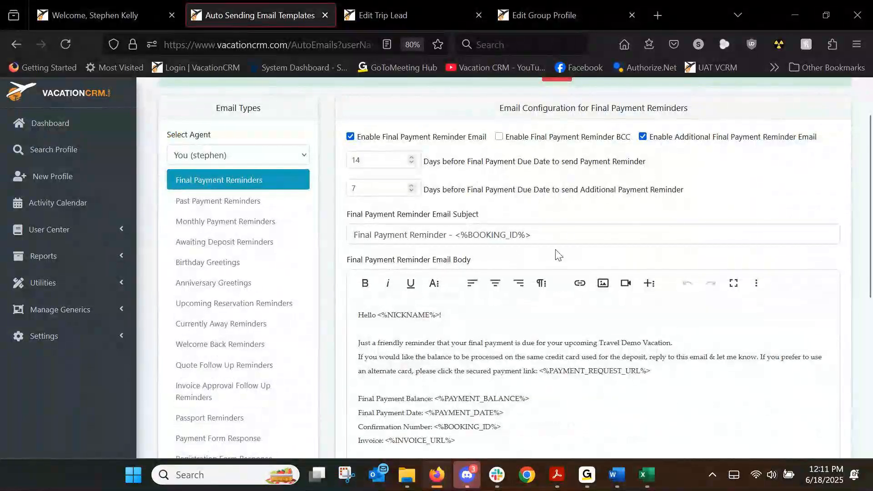
scroll(567, 351, "down", 1)
scroll(485, 351, "up", 1)
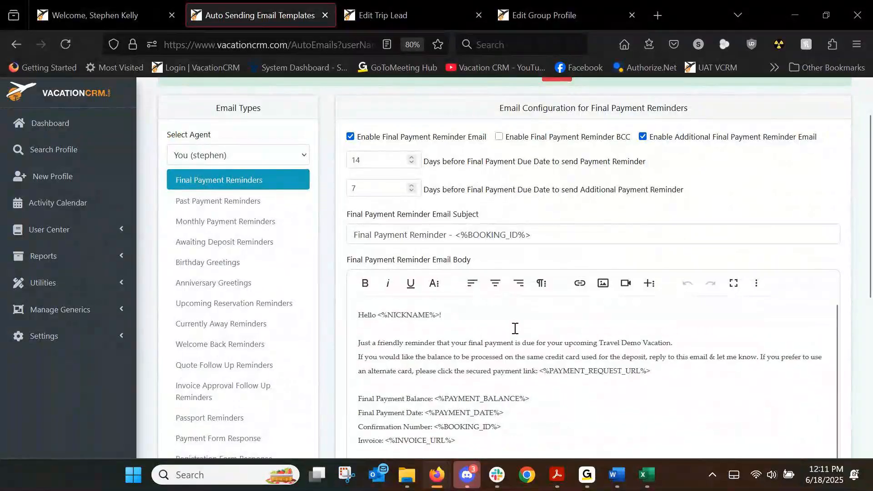
scroll(857, 275, "down", 2)
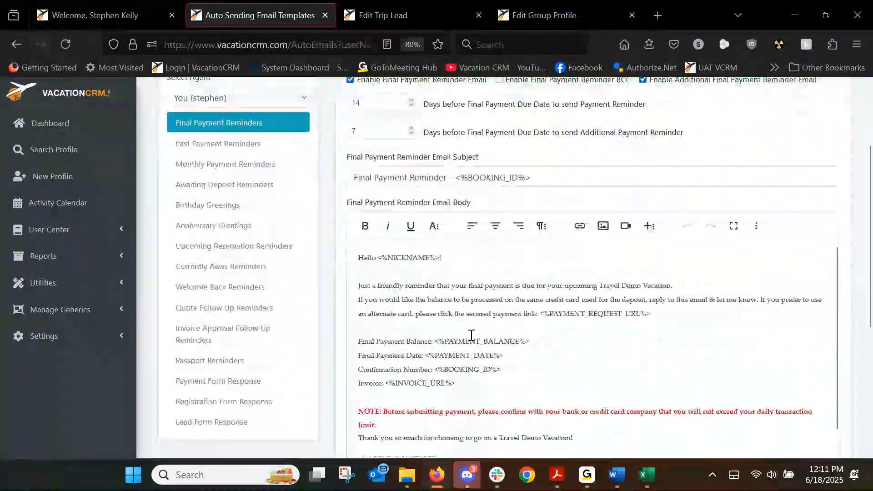
Examine the payment balance and payment date merge fields in the final payment reminder body and the list of allowed merge fields.
left_click_drag(444, 341, 511, 344)
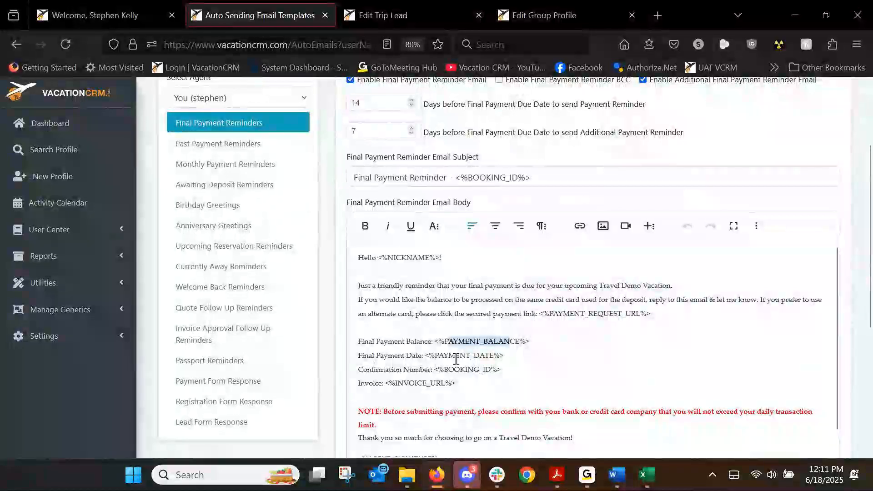
left_click_drag(449, 355, 572, 351)
left_click(573, 351)
scroll(509, 357, "down", 1)
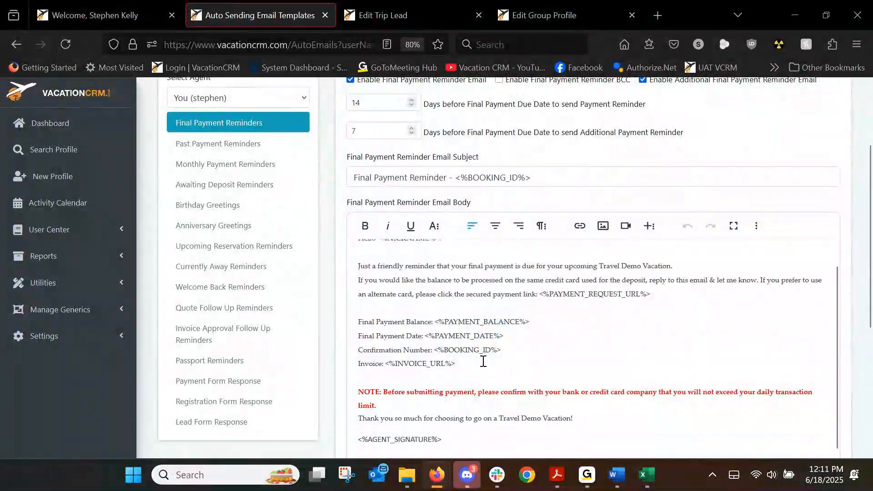
scroll(348, 357, "down", 2)
scroll(334, 359, "down", 2)
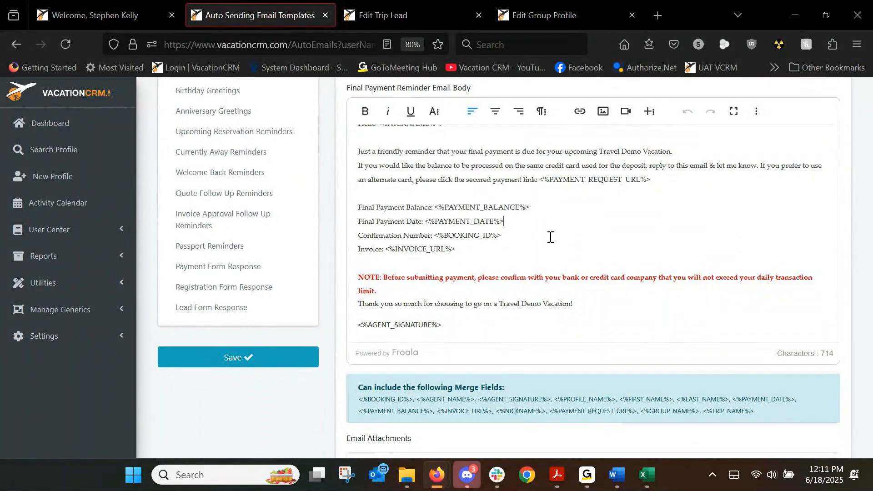
scroll(541, 268, "up", 1)
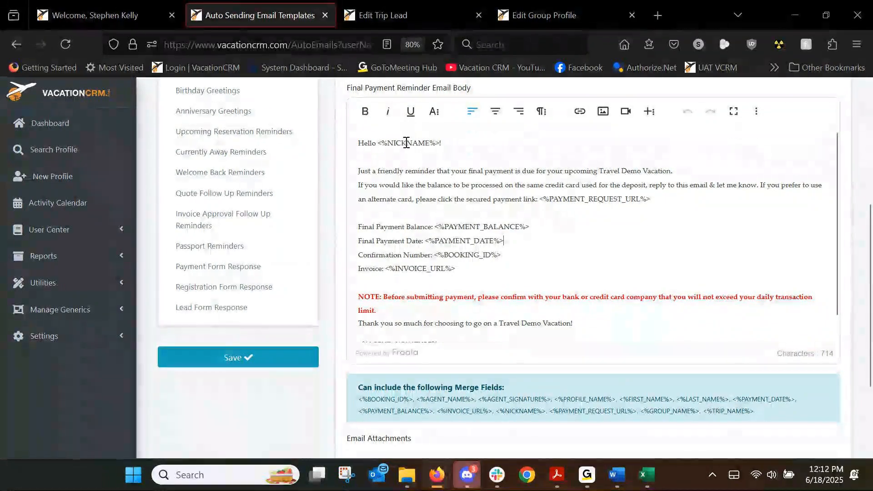
Open the first Final Payments Due contact's profile in a separate tab and compare its Nickname field with the reminder template's nickname merge field.
left_click(123, 17)
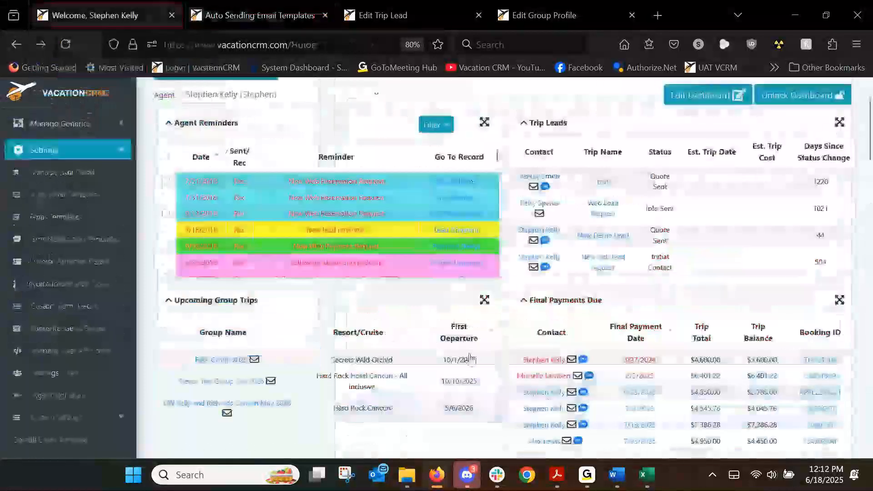
middle_click(551, 364)
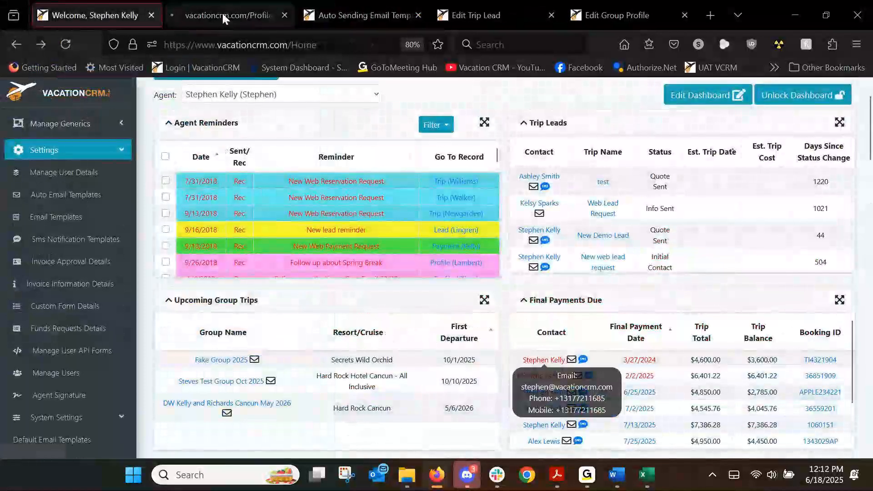
left_click(221, 13)
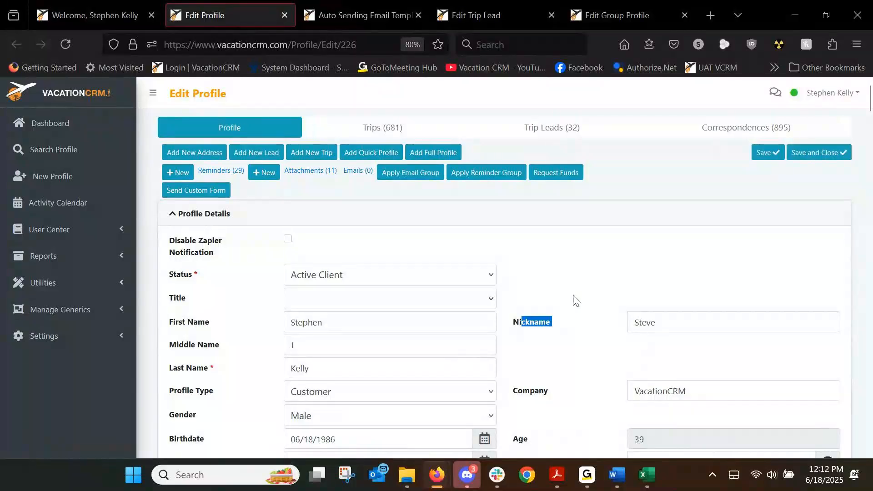
left_click(340, 17)
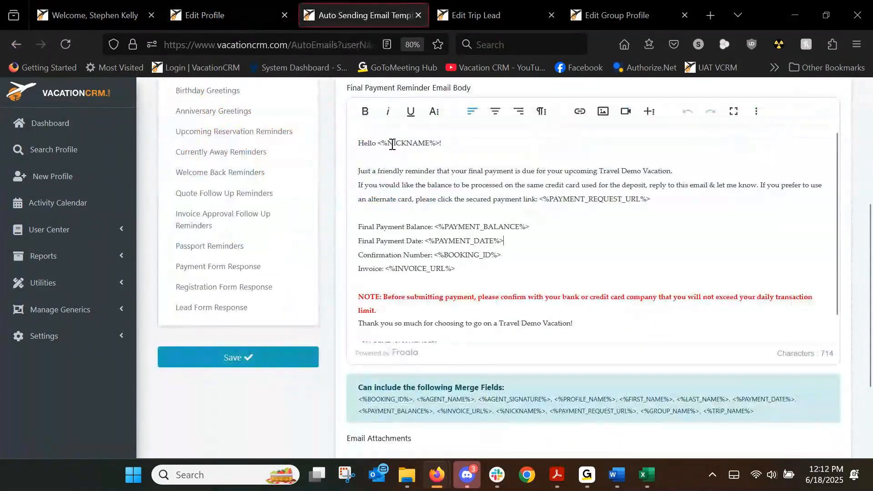
left_click(255, 20)
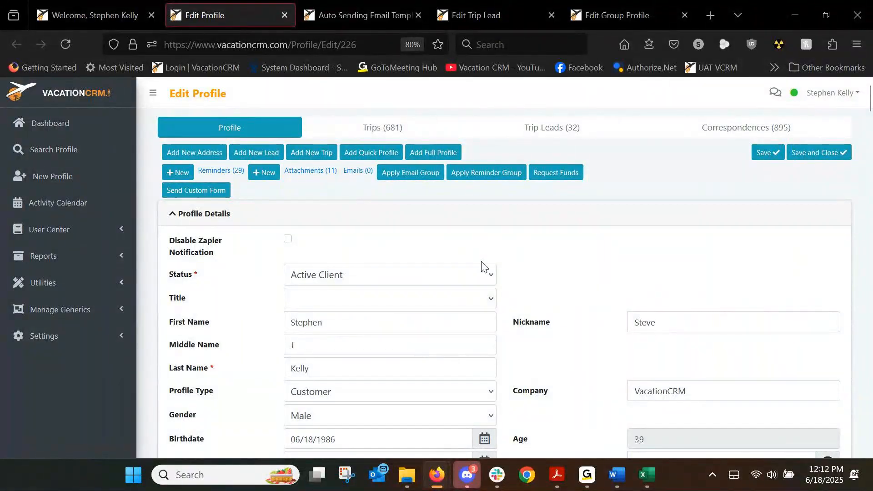
left_click(360, 12)
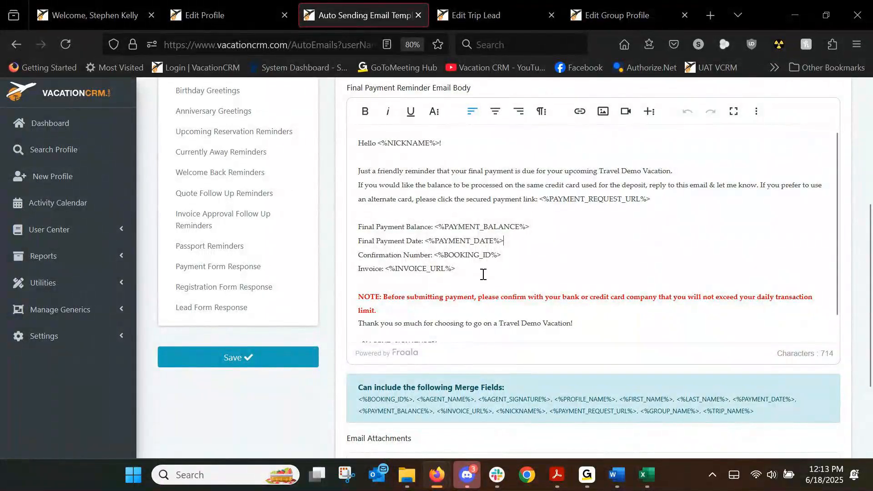
Check the agent signature merge field in the reminder body and open the Agent Signature settings in a separate tab.
scroll(483, 274, "down", 1)
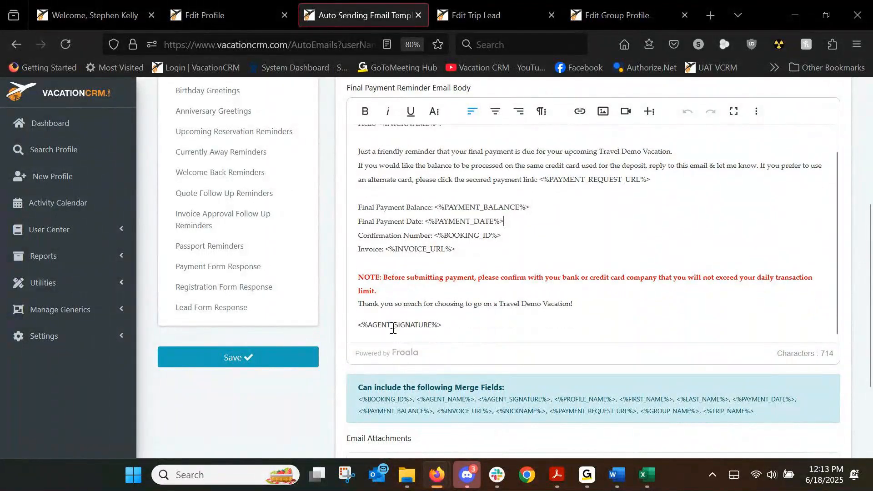
left_click(69, 342)
scroll(55, 359, "down", 2)
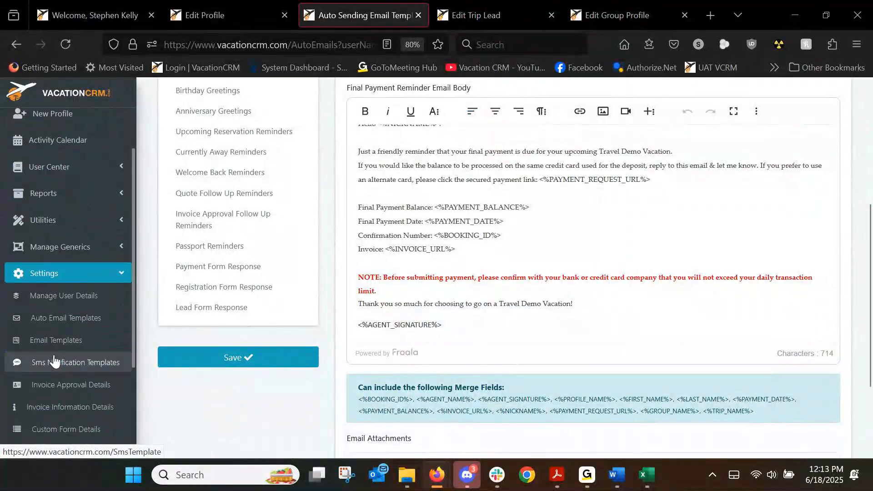
scroll(56, 291, "down", 3)
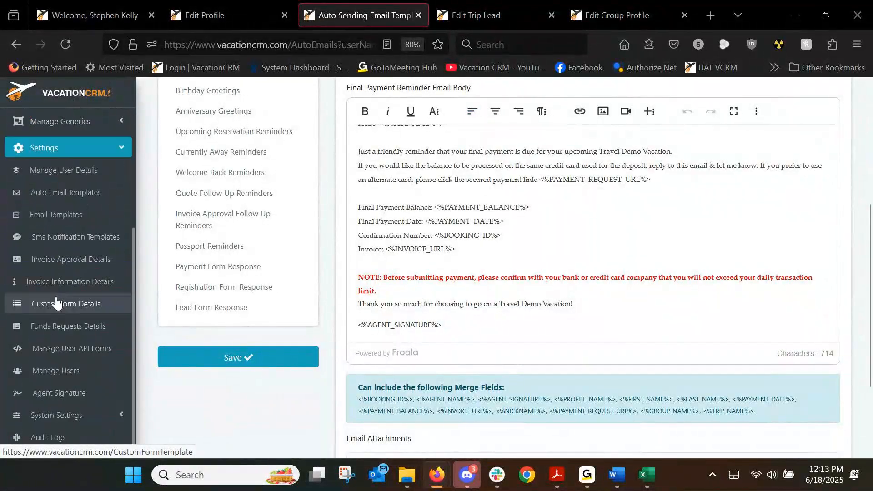
middle_click(62, 392)
left_click(392, 12)
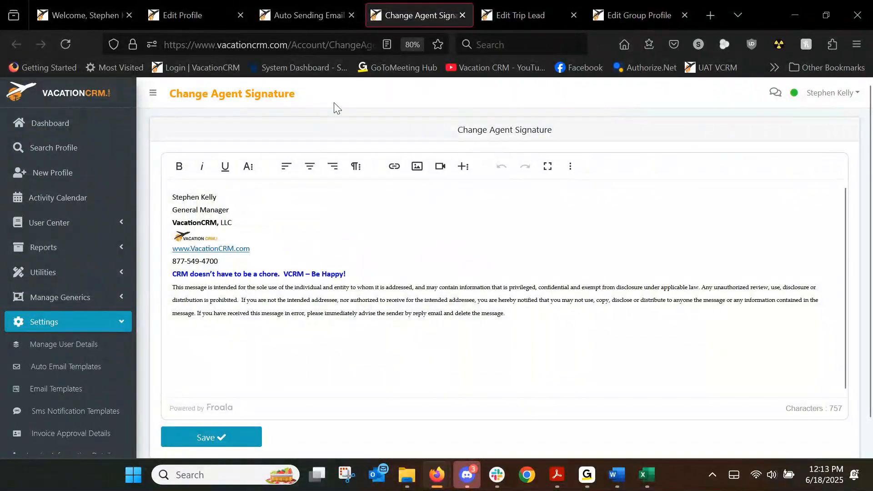
Return to the auto email templates and show the Final Payment Reminders enable options and send-day settings.
left_click(307, 14)
scroll(352, 279, "up", 3)
scroll(355, 280, "up", 3)
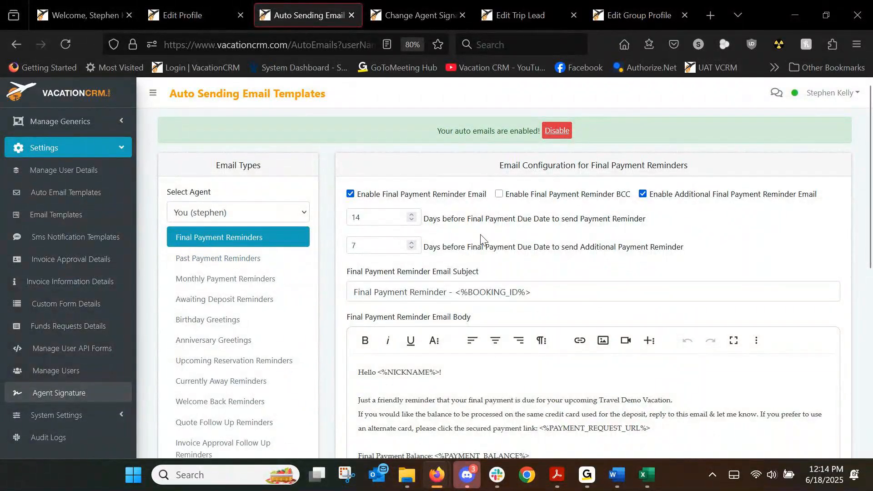
Highlight the invoice URL merge field in the final payment reminder body.
scroll(481, 237, "down", 3)
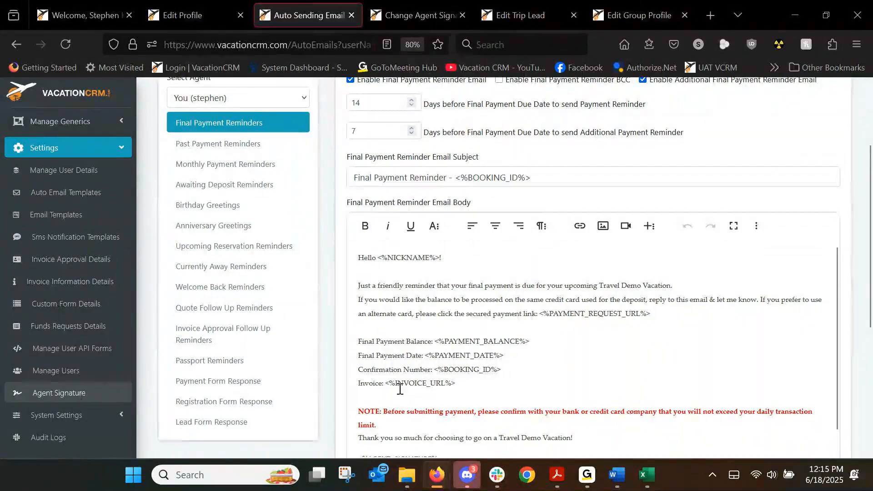
left_click_drag(389, 383, 452, 383)
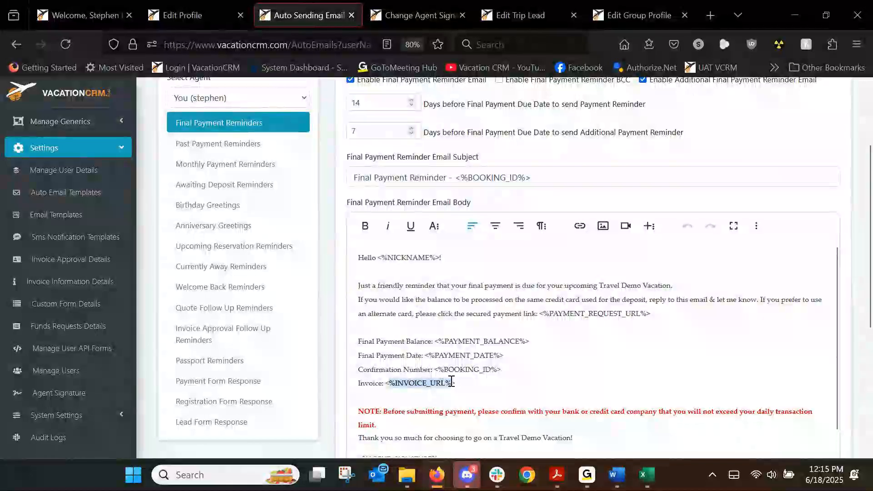
left_click(478, 387)
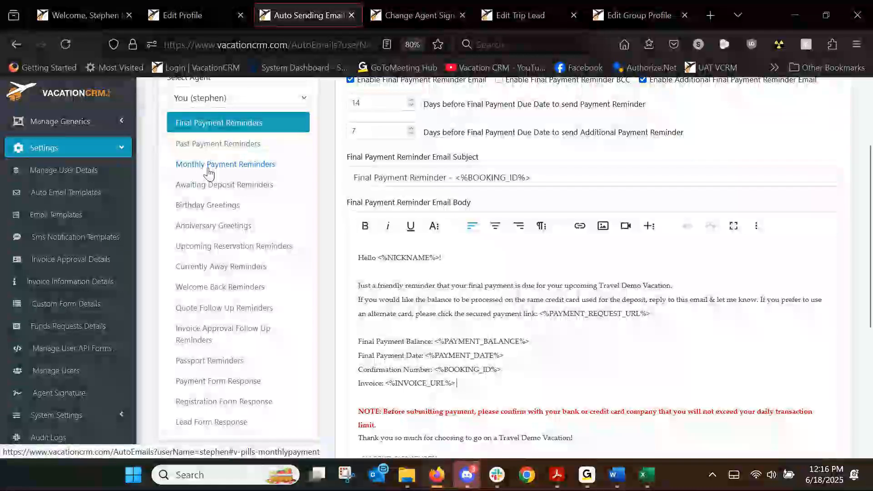
Show the Monthly Payment Reminders settings, then check the Monthly Payment Reminder option on the first Final Payments Due contact's trip in a separate tab.
left_click(208, 169)
scroll(434, 227, "up", 2)
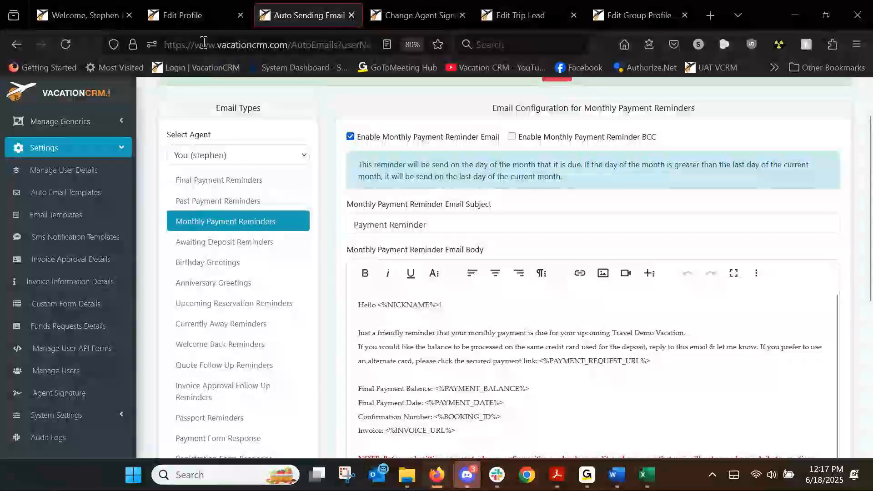
left_click(108, 15)
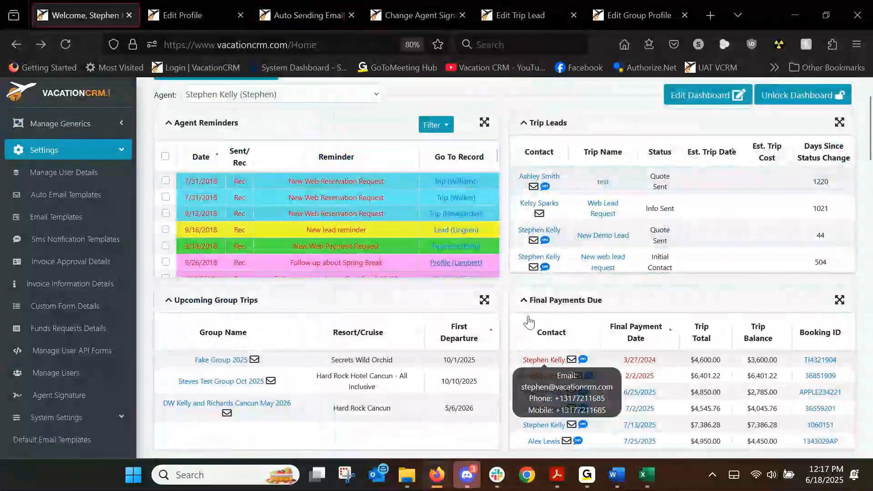
middle_click(543, 359)
left_click(163, 13)
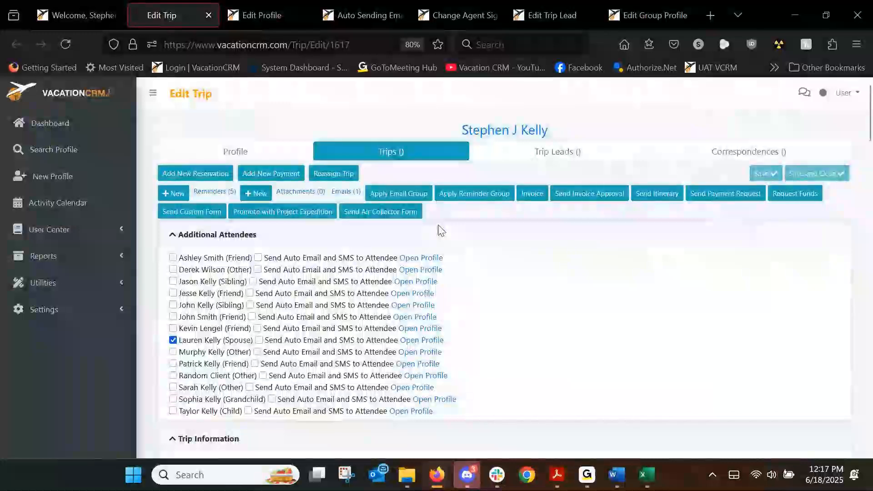
scroll(477, 255, "down", 3)
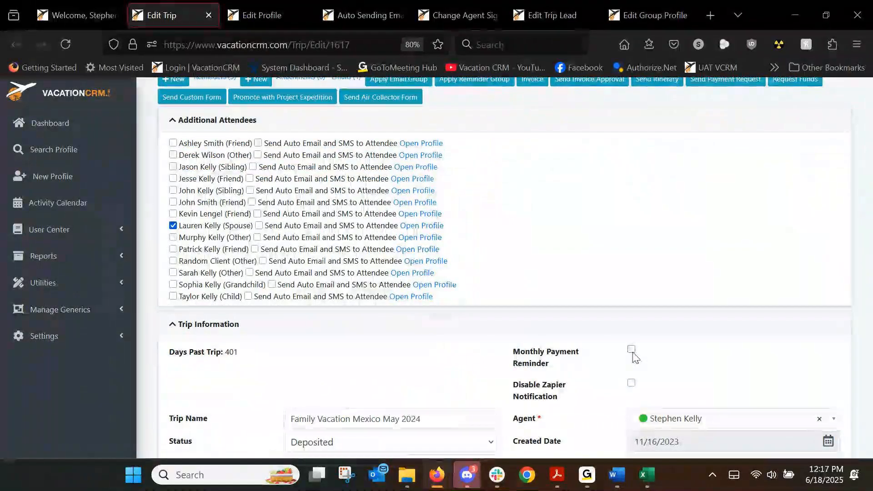
left_click(208, 15)
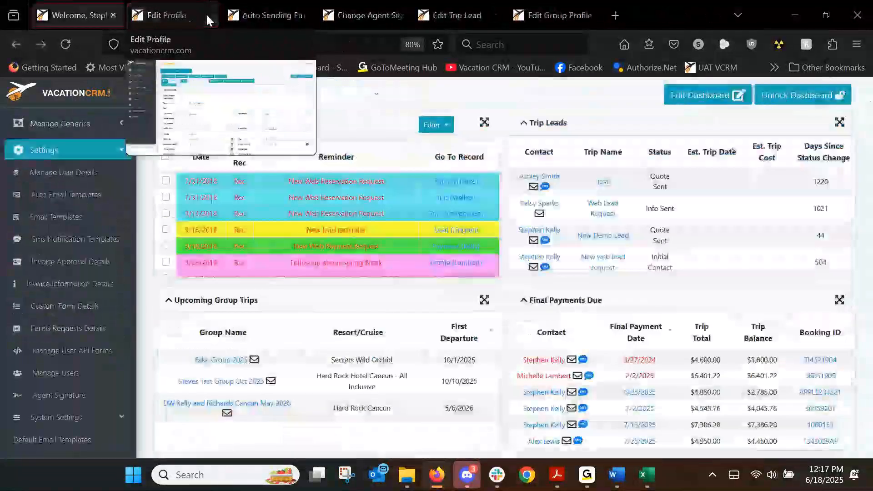
Return to the auto email templates and review the Upcoming Reservation, Currently Away, Welcome Back and Quote Follow Up reminder settings in turn.
left_click(260, 15)
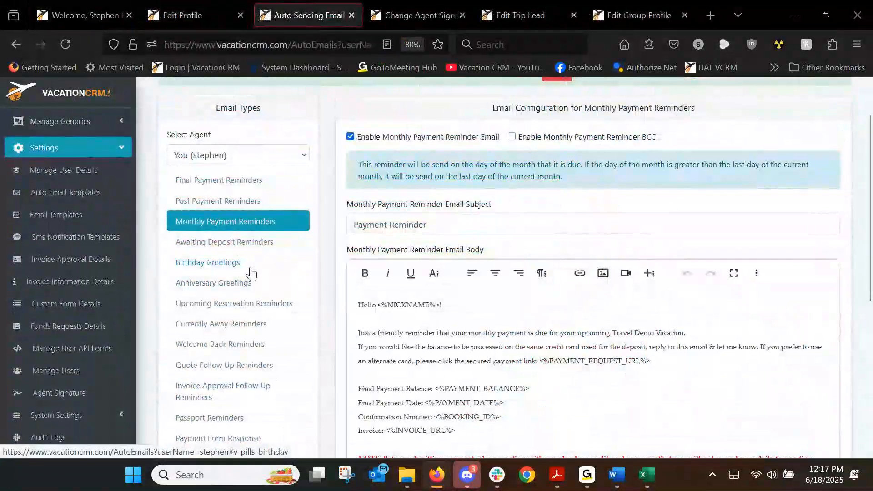
left_click(228, 312)
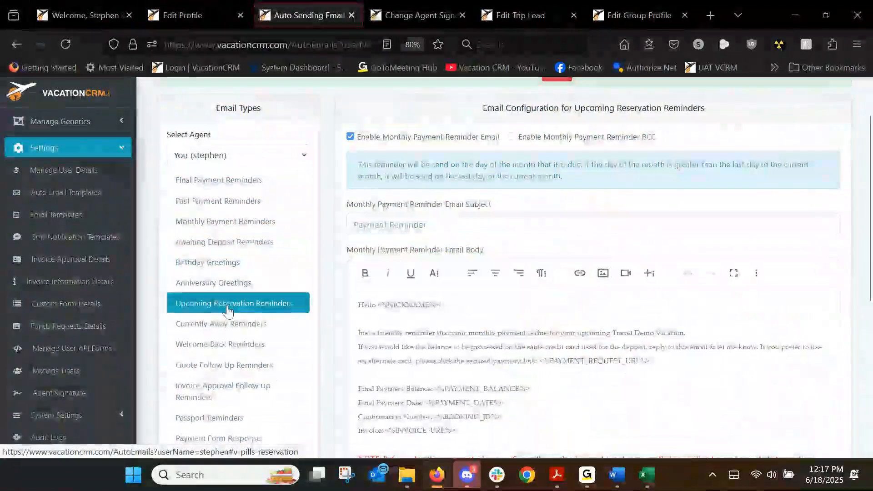
left_click(231, 326)
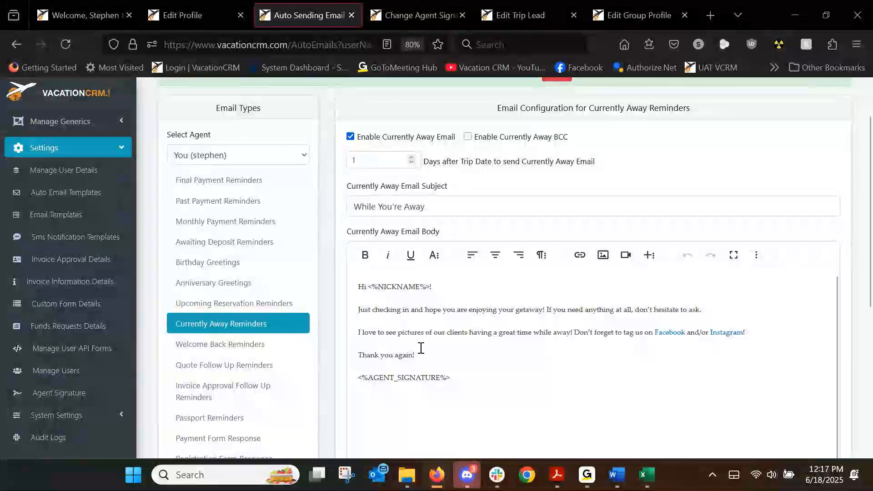
left_click(233, 345)
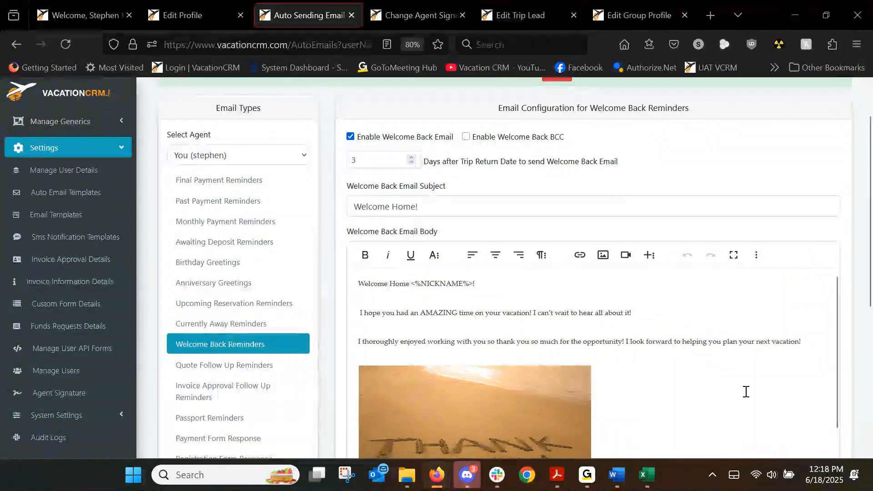
left_click(243, 369)
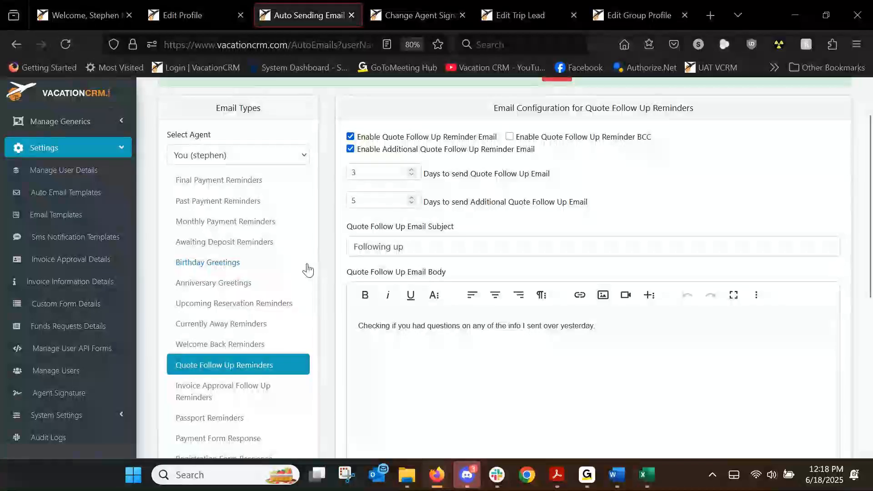
Revisit the Welcome Back Reminders template and go back to the Quote Follow Up Reminders configuration.
scroll(306, 271, "up", 2)
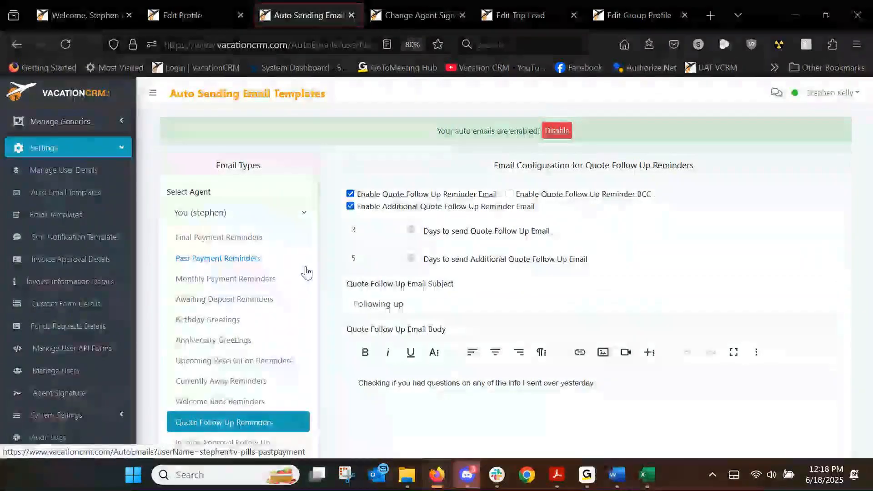
scroll(259, 312, "down", 2)
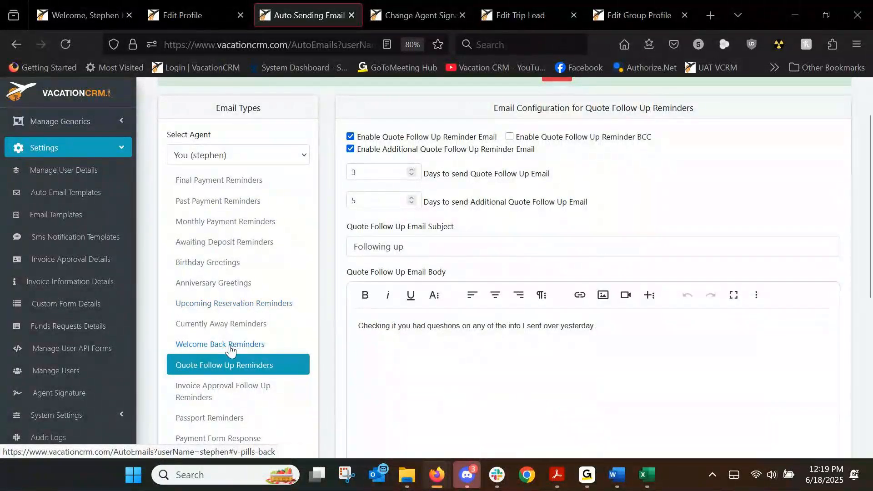
left_click(234, 345)
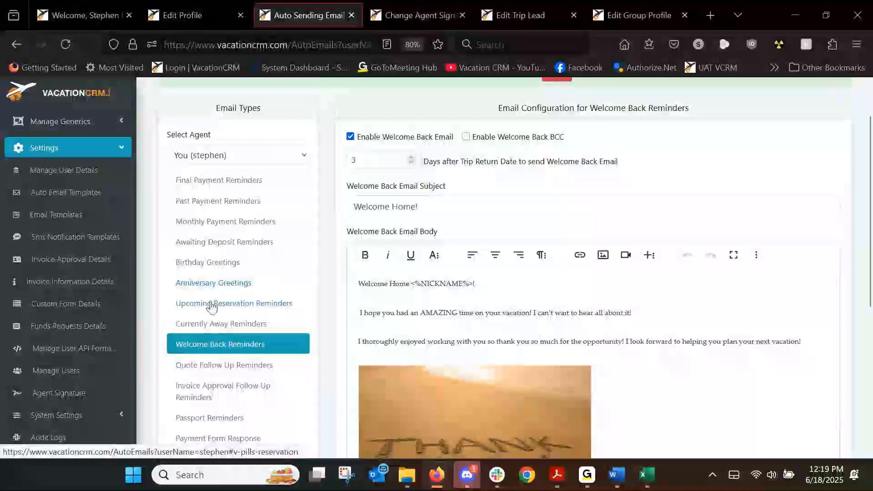
left_click(224, 365)
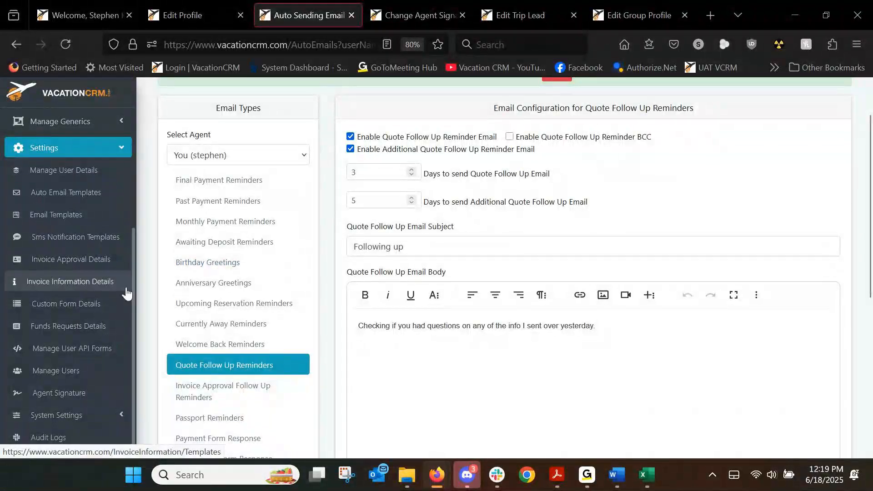
Open the Email Groups utility and look through the list for the Quote Sent Follow-Up Emails group.
left_click(53, 150)
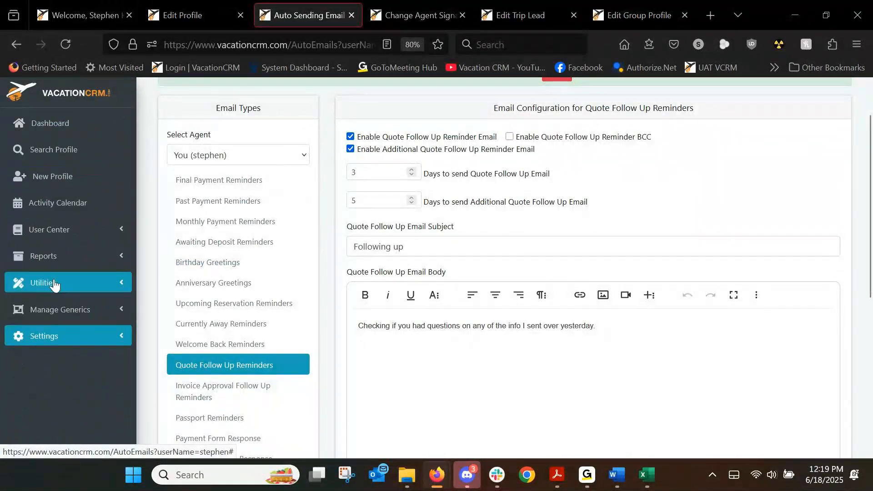
left_click(54, 283)
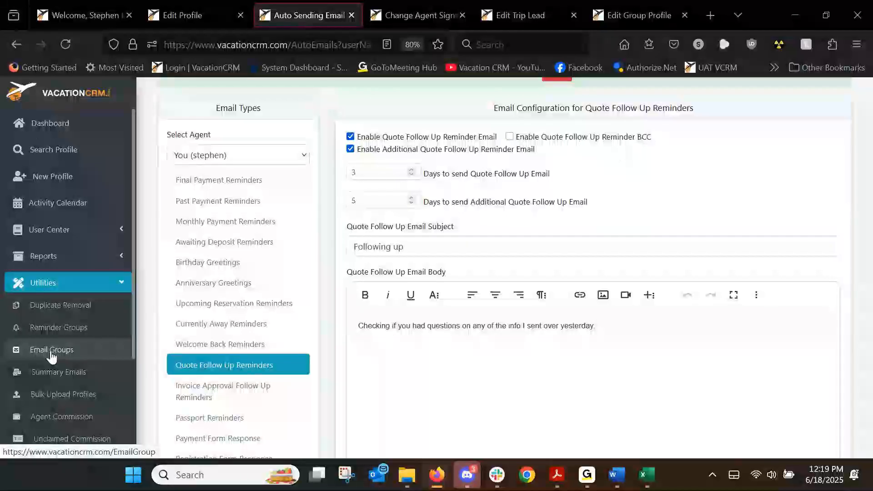
left_click(51, 351)
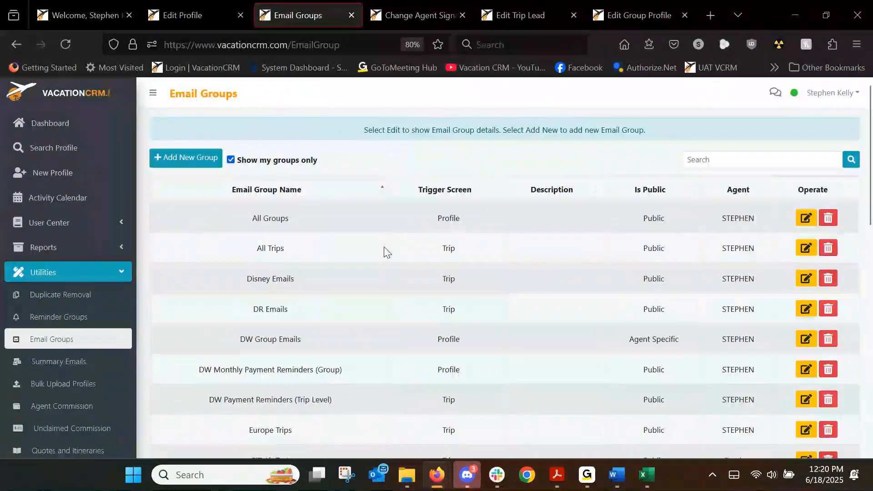
scroll(385, 251, "down", 3)
scroll(384, 251, "down", 9)
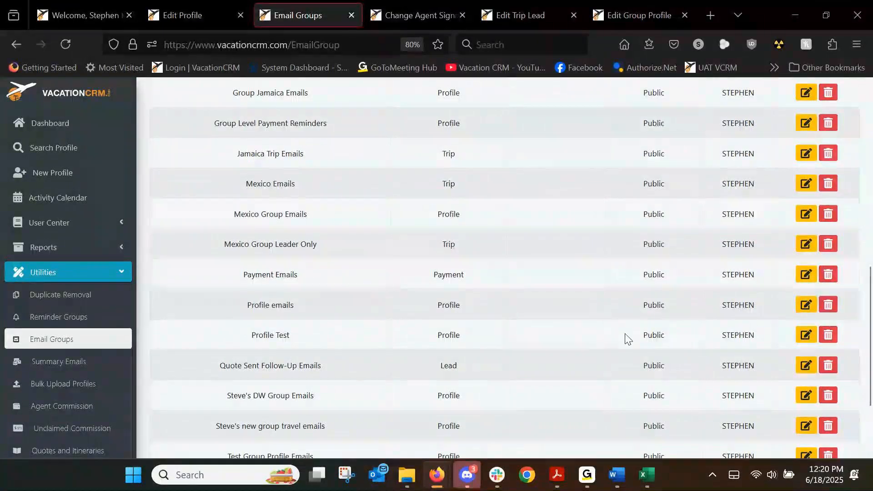
Open the Quote Sent Follow-Up Emails group for editing and highlight its Trigger Screen value.
left_click(807, 369)
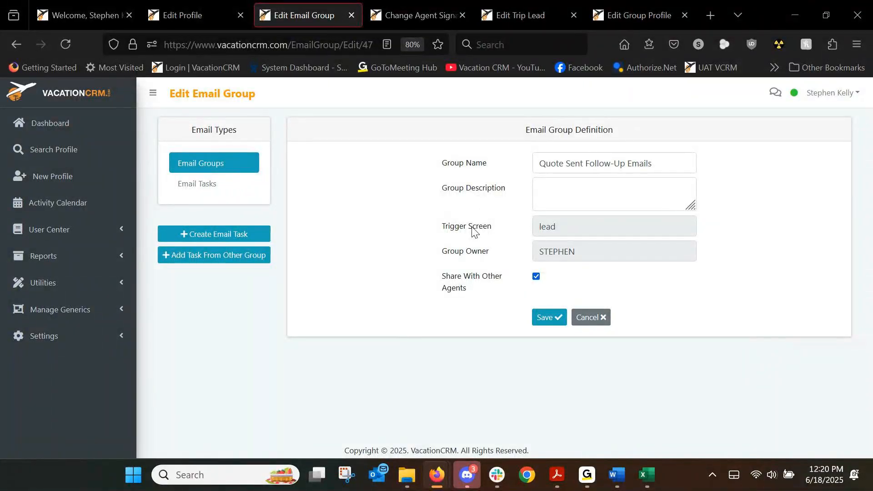
double_click(571, 230)
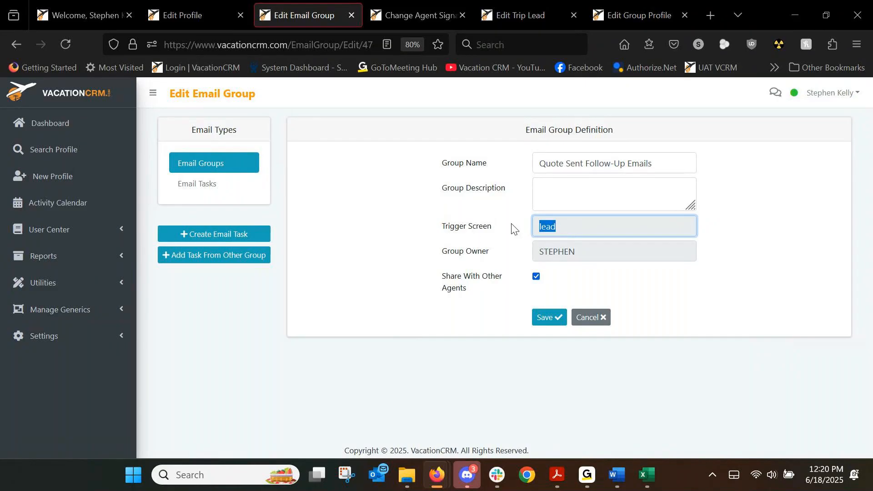
left_click(771, 226)
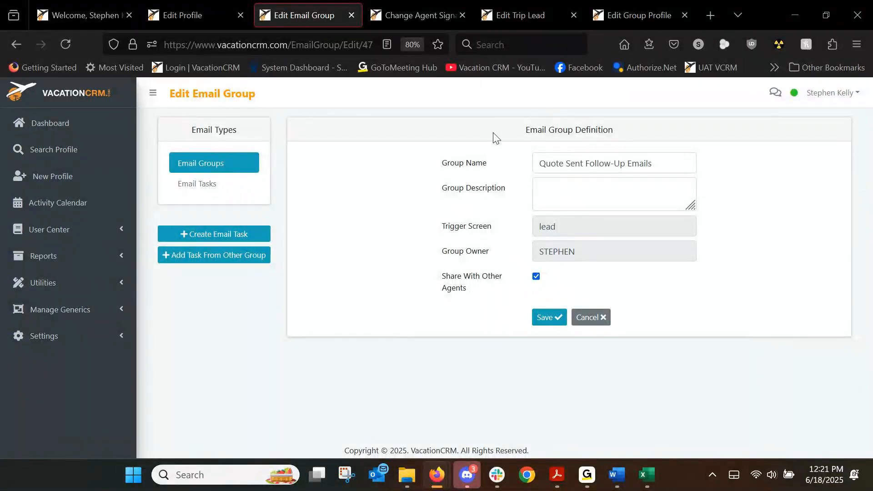
Open Follow up Email 1 from the group's email tasks, review its text, merge fields, trigger and interval, and return to the task list.
left_click(216, 188)
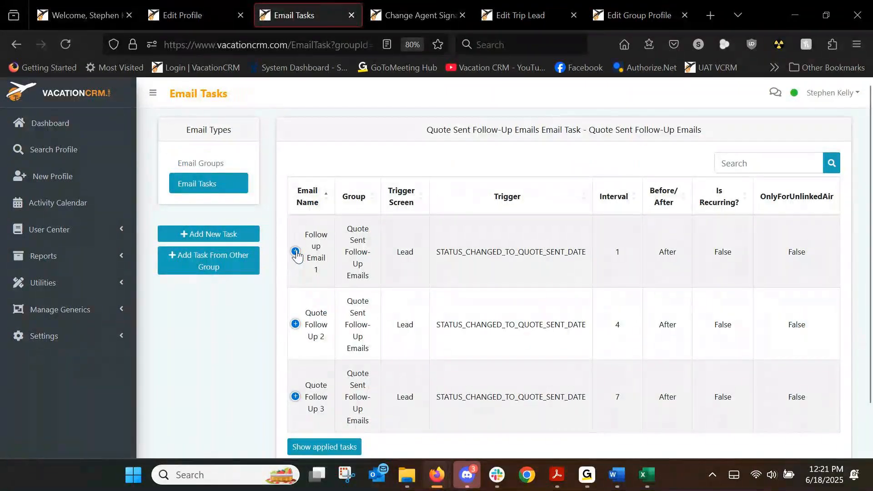
left_click(295, 251)
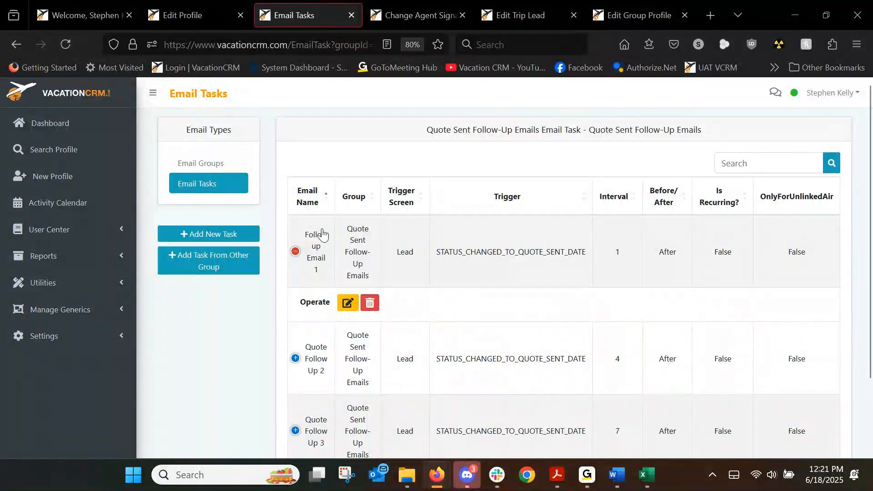
left_click(346, 303)
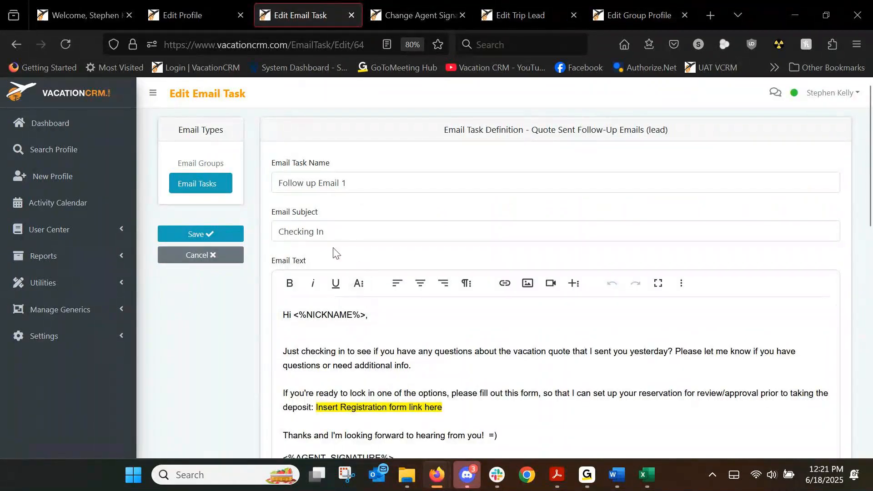
scroll(254, 288, "down", 3)
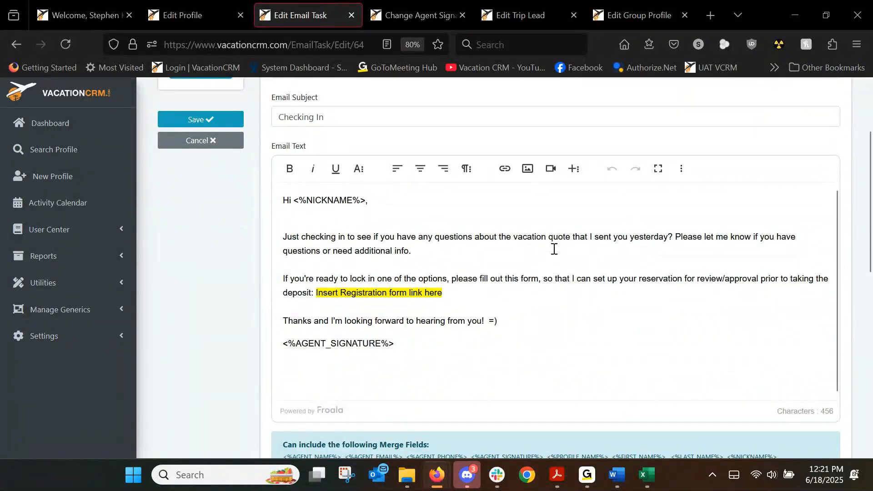
scroll(262, 293, "down", 7)
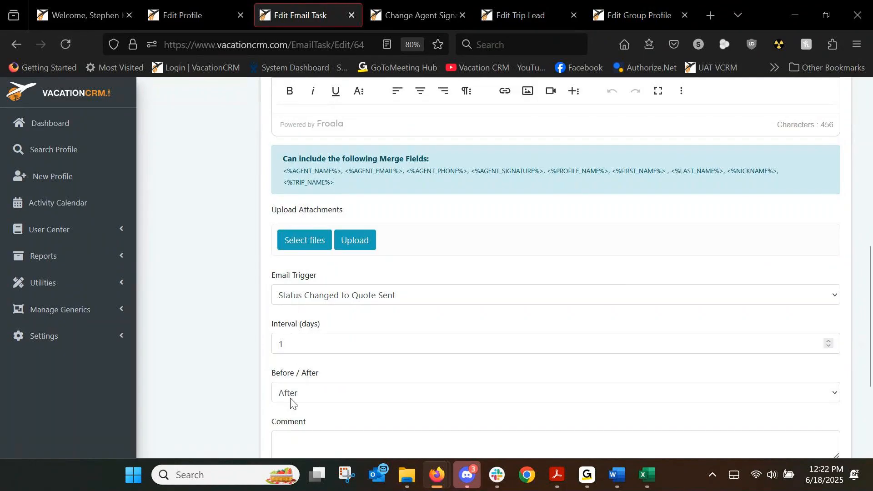
scroll(249, 312, "up", 4)
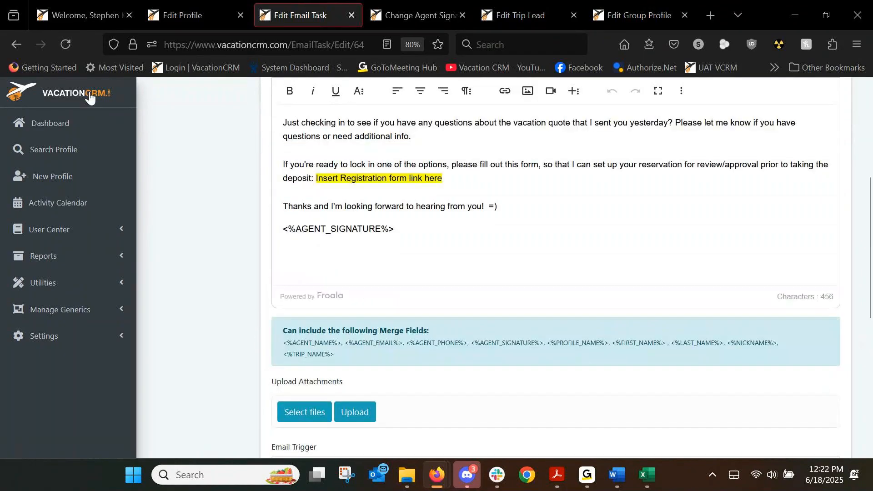
left_click(17, 50)
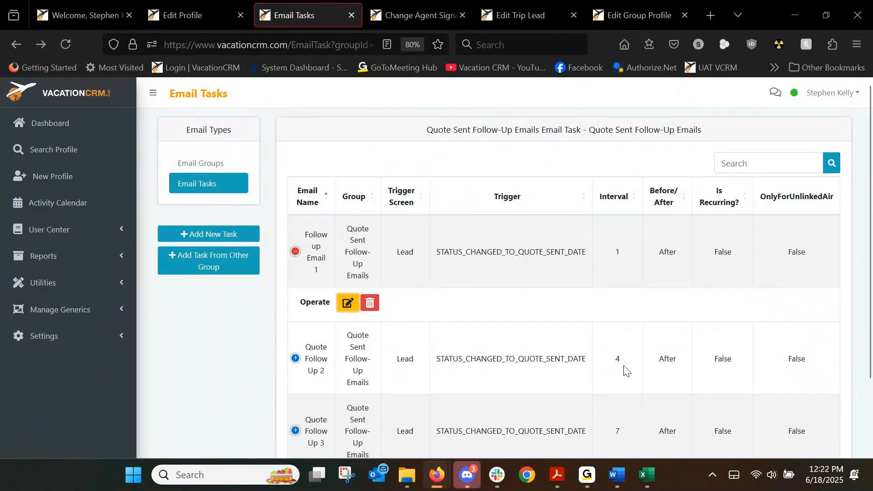
Open the Quote Follow Up 2 email task, review its subject and text, and return to the task list.
left_click(296, 360)
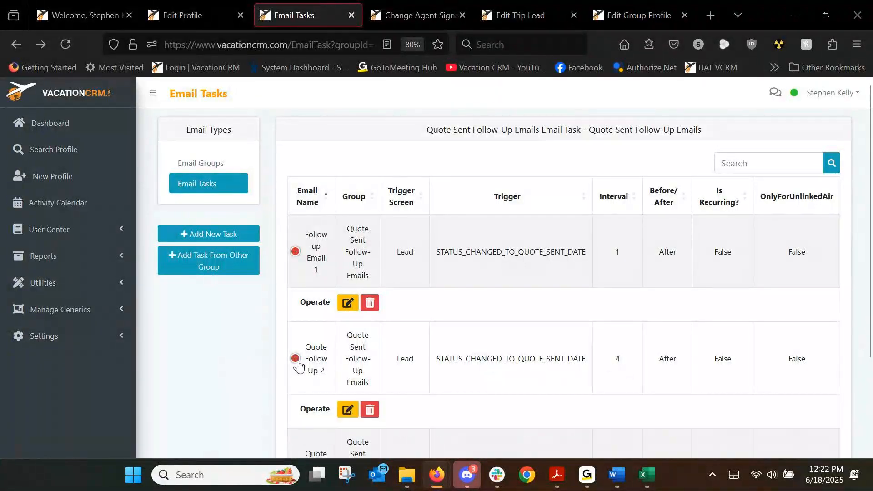
left_click(348, 409)
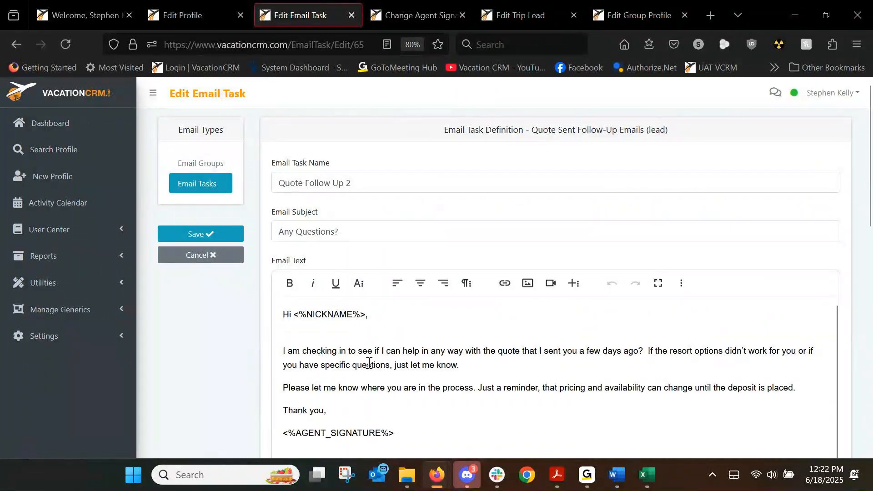
scroll(368, 363, "down", 2)
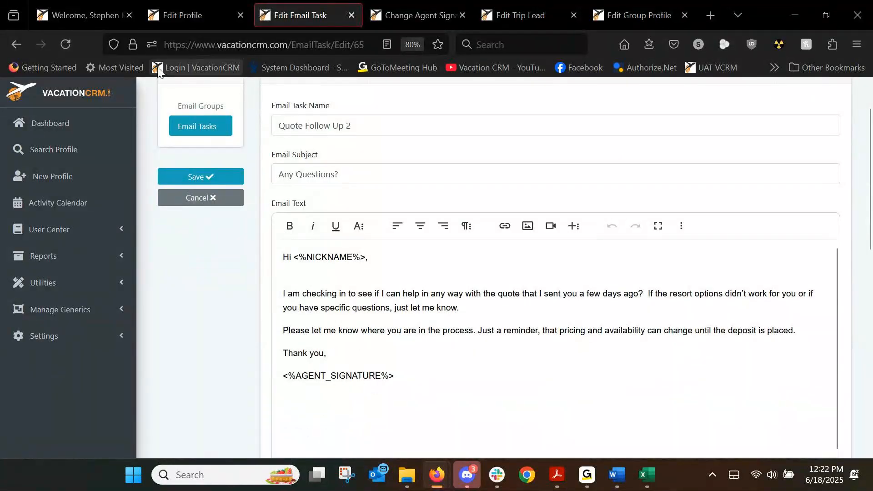
left_click(16, 44)
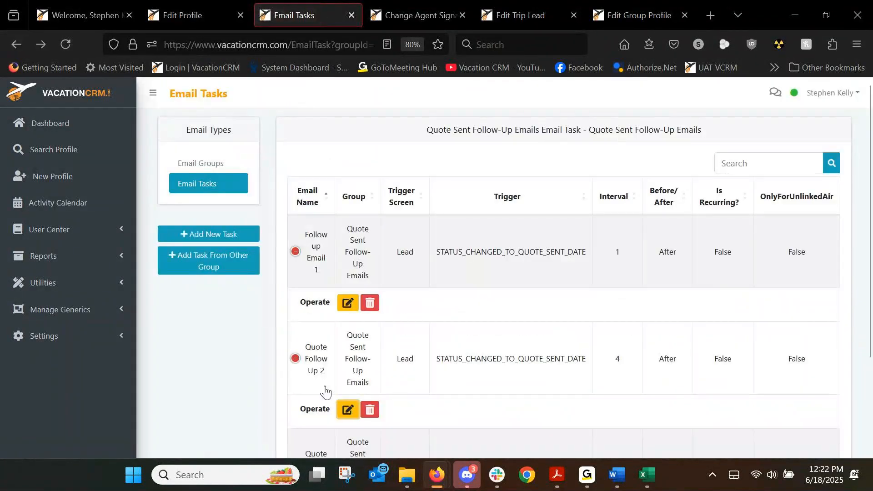
Open the Quote Follow Up 3 email task, review its subject and text, and return to the task list.
scroll(325, 388, "down", 4)
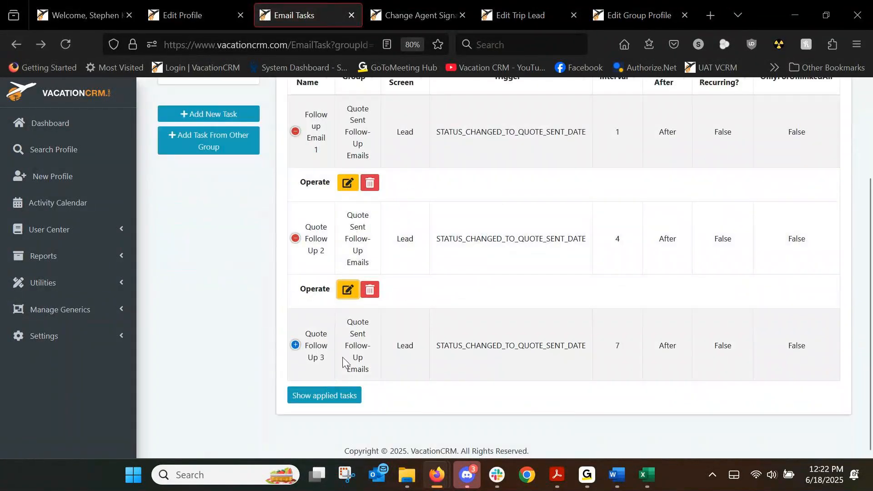
left_click(294, 345)
left_click(346, 397)
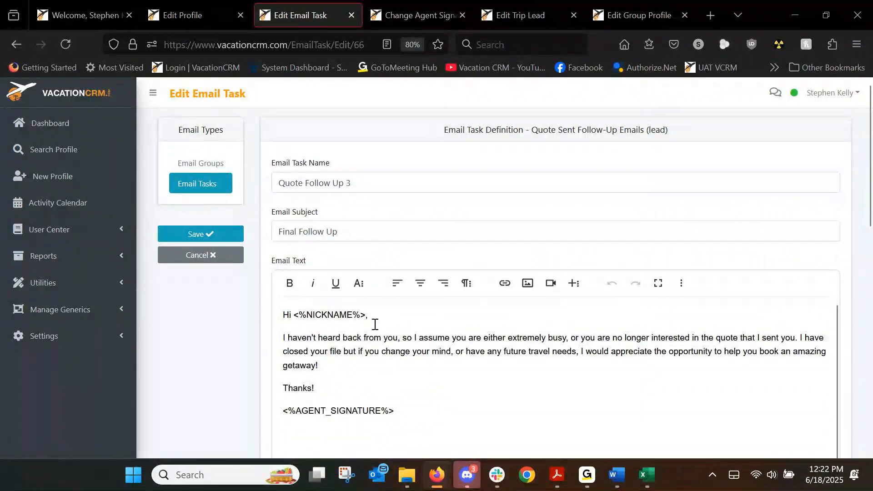
scroll(292, 374, "down", 1)
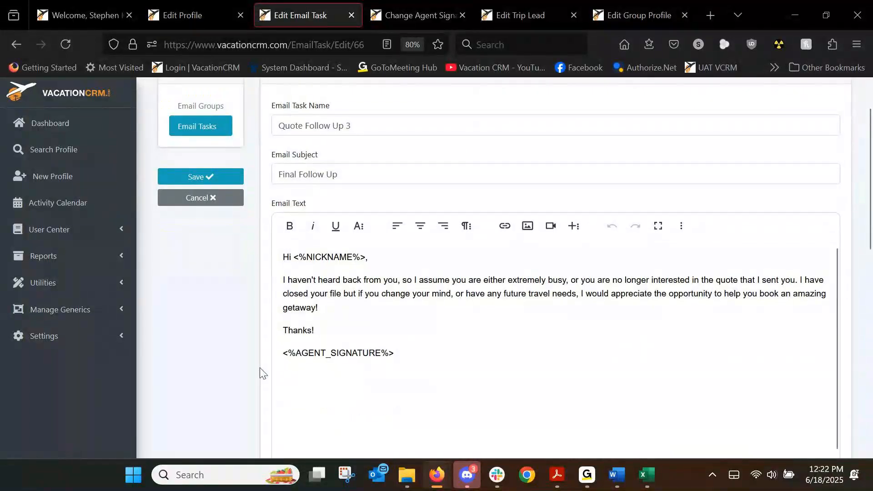
scroll(260, 370, "down", 1)
scroll(248, 364, "up", 2)
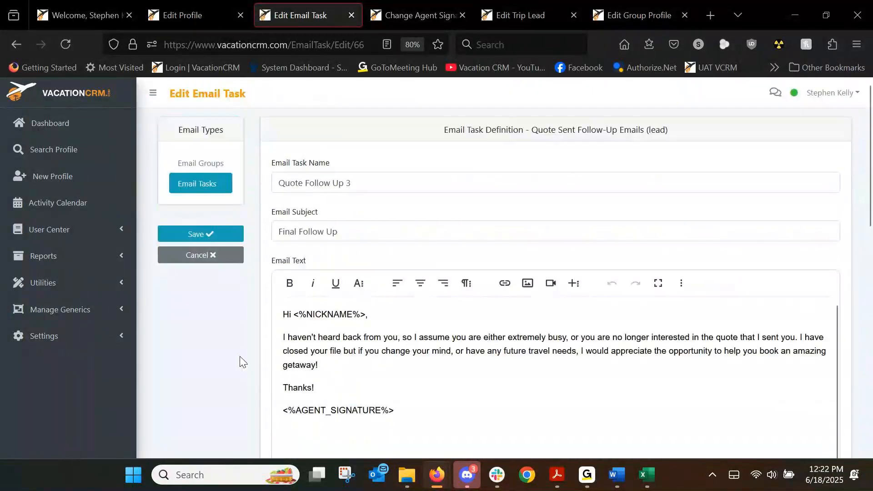
left_click(14, 45)
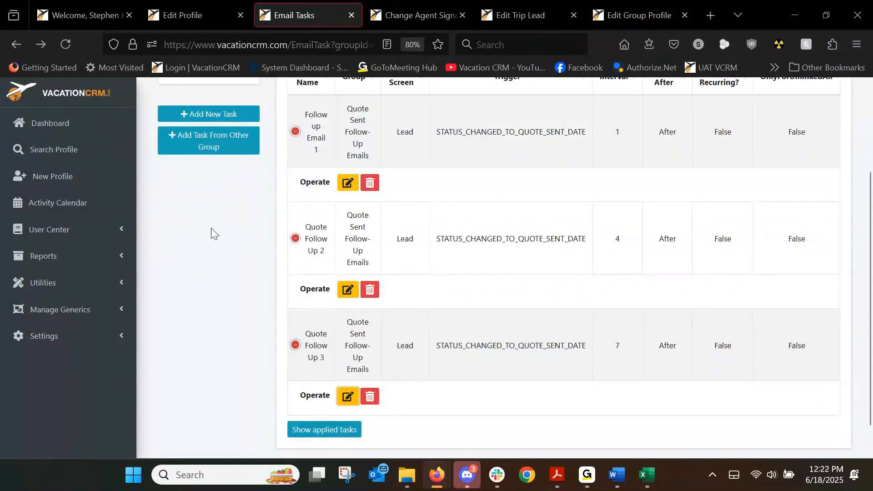
scroll(211, 228, "up", 2)
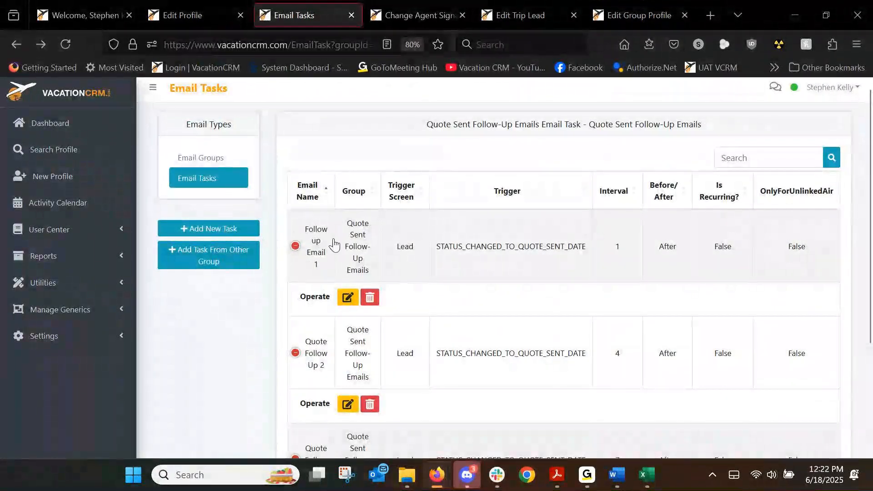
Return to the list of email groups and highlight the Disney Emails group as a destination-based example.
left_click(221, 165)
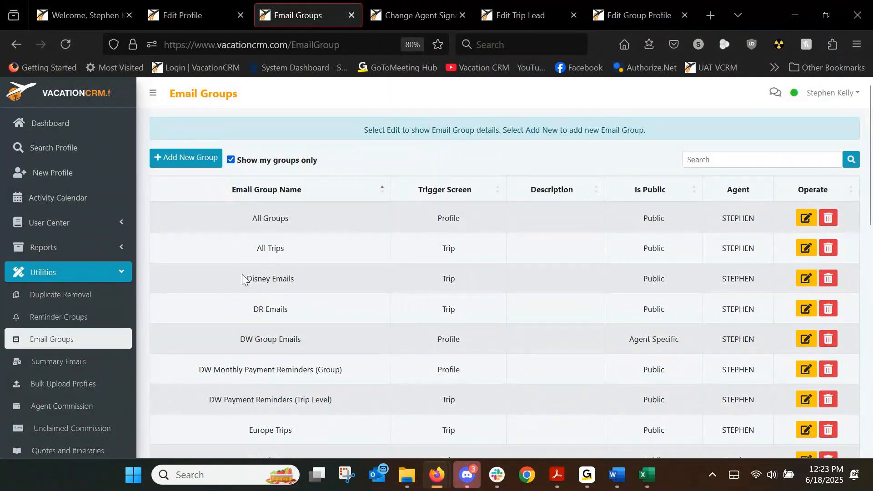
left_click_drag(246, 279, 286, 277)
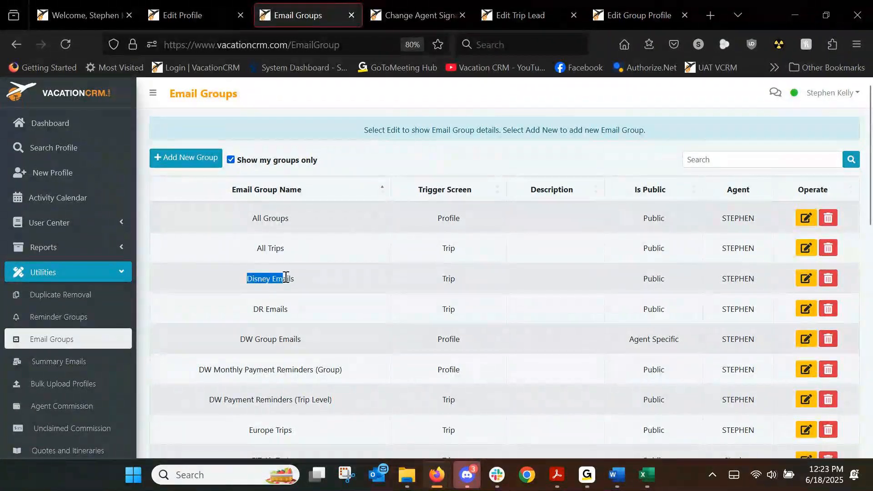
scroll(208, 298, "down", 2)
scroll(214, 315, "down", 4)
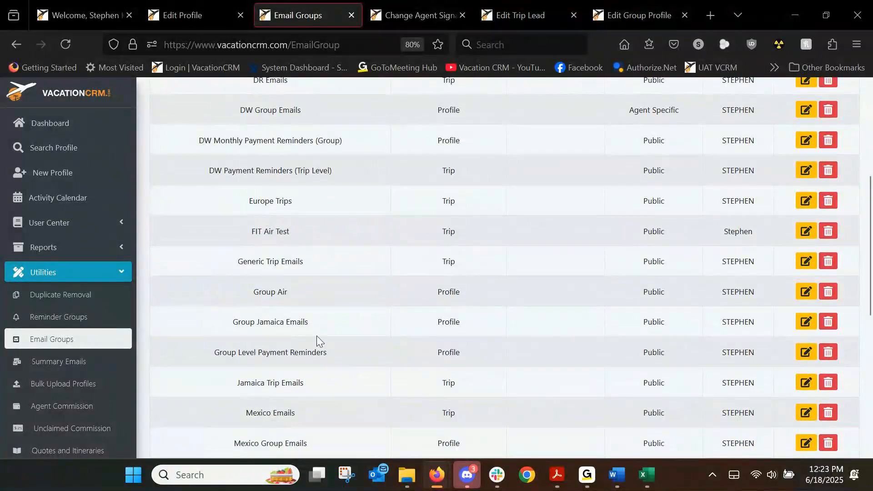
Find the Jamaica Trip Emails group, open it for editing, and show its email tasks.
scroll(317, 339, "down", 4)
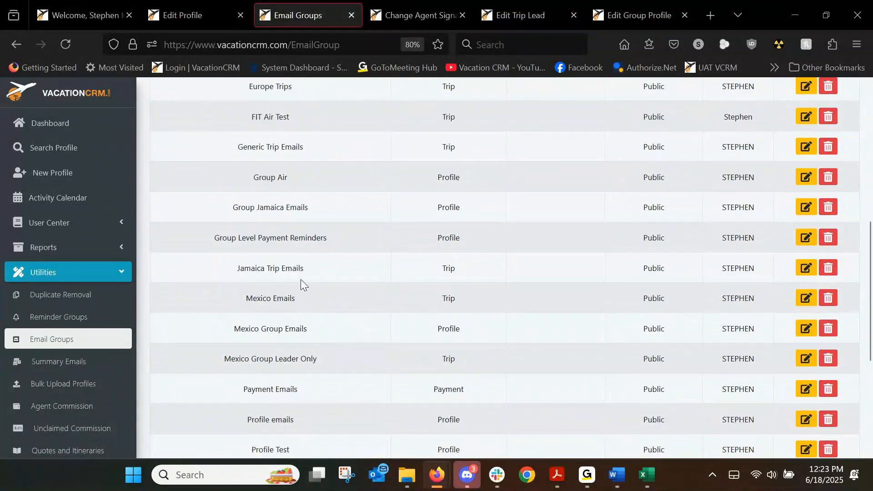
left_click_drag(236, 269, 281, 269)
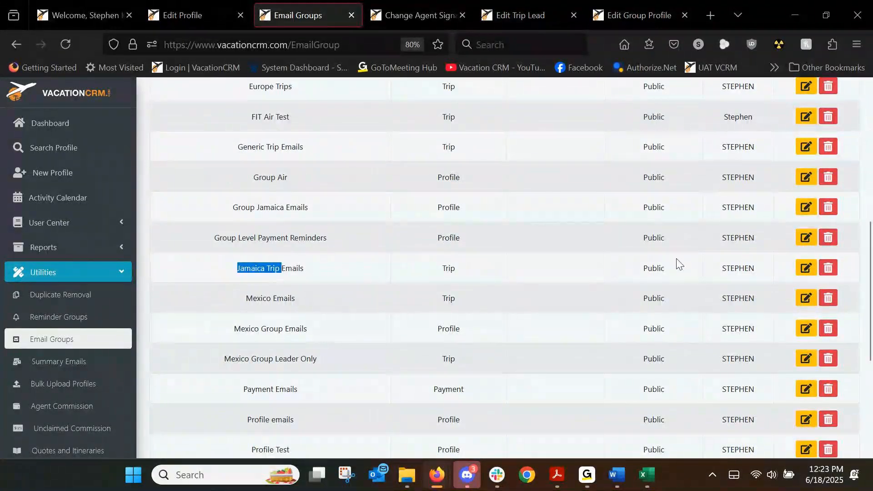
left_click(799, 271)
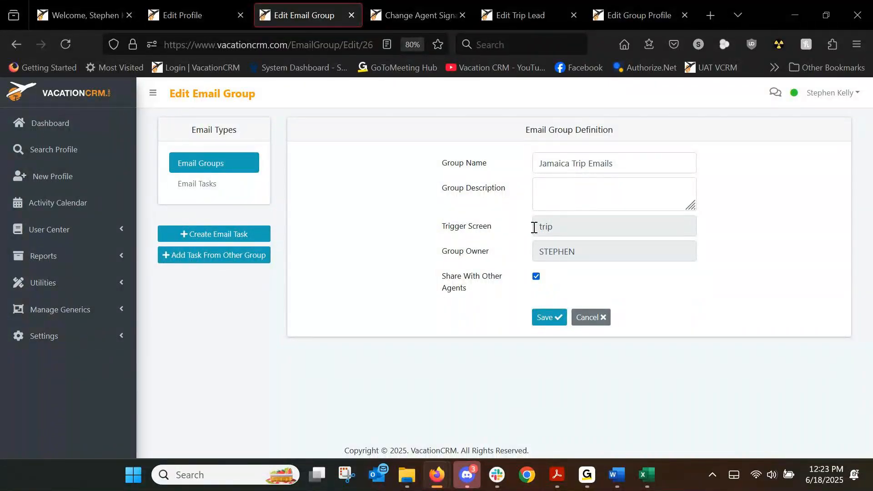
left_click(212, 187)
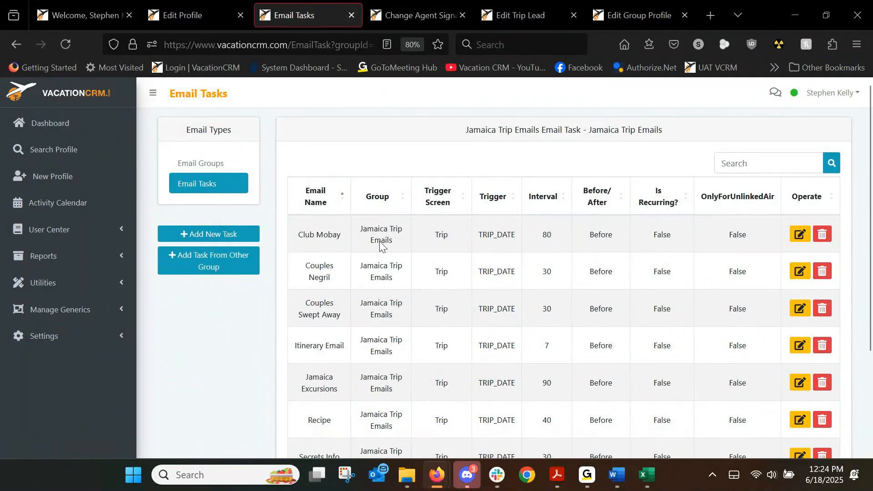
Open the Club Mobay email task and review its text, images and available merge fields, including <%60BEFORE_TRIPDATE%>.
left_click(798, 234)
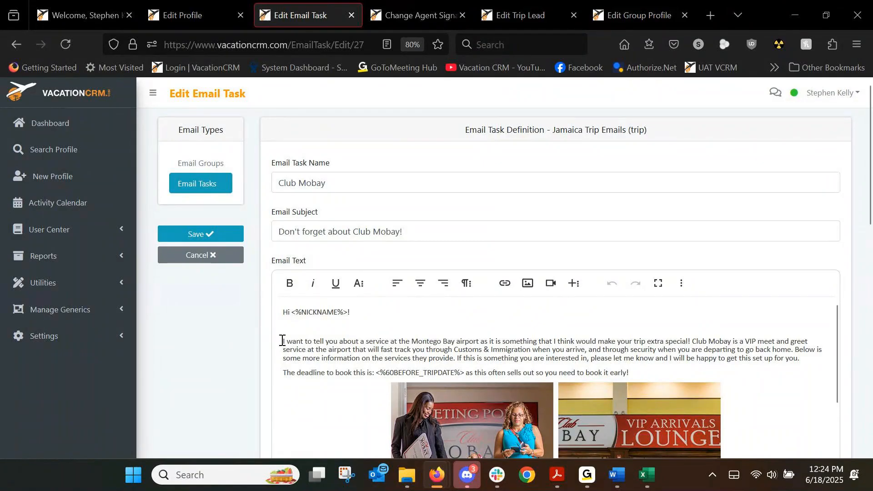
scroll(283, 340, "down", 2)
scroll(281, 341, "up", 2)
scroll(236, 355, "down", 2)
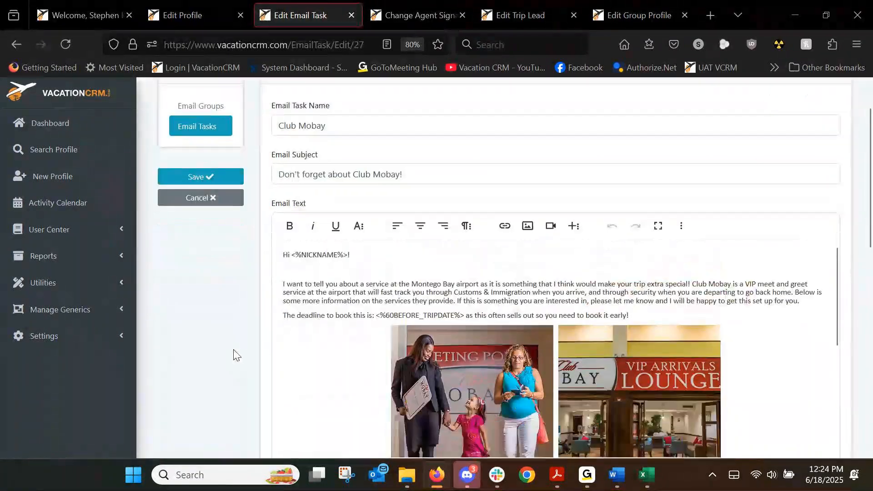
scroll(236, 355, "down", 2)
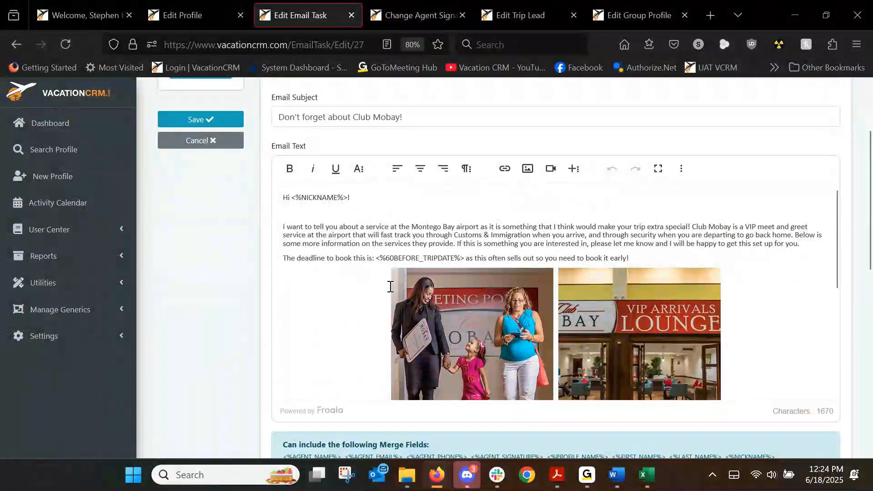
scroll(696, 326, "down", 4)
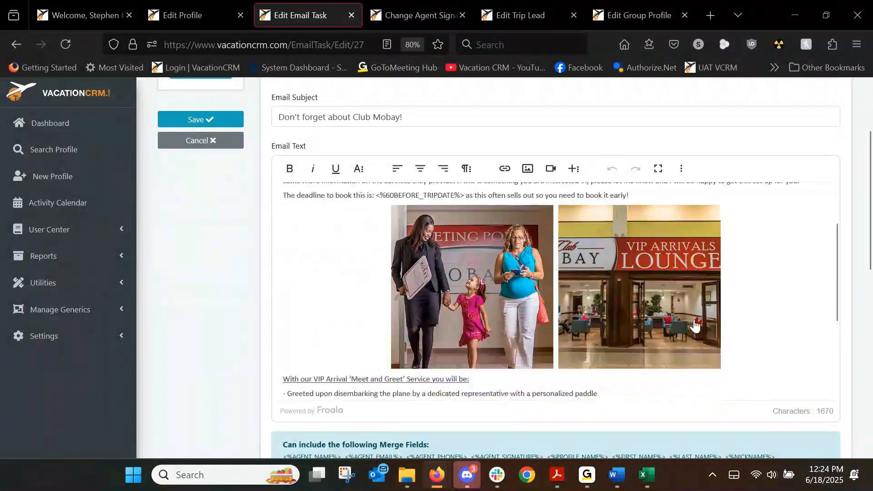
scroll(545, 357, "down", 2)
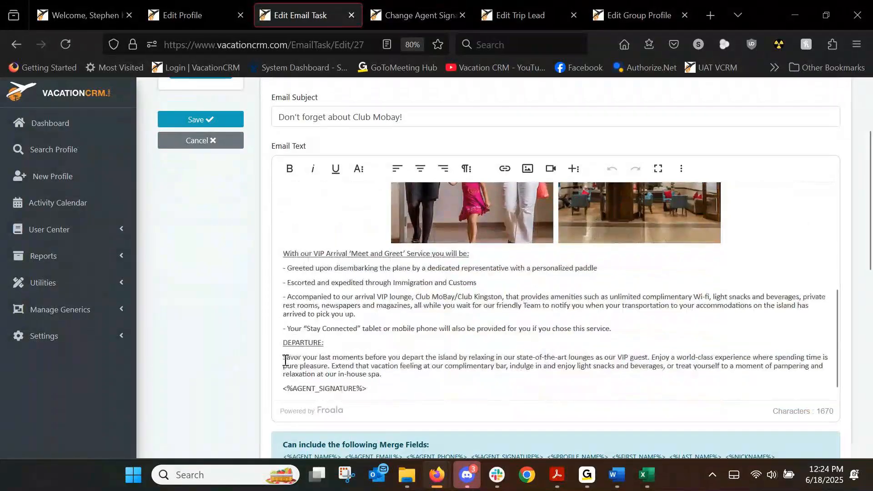
scroll(218, 325, "down", 4)
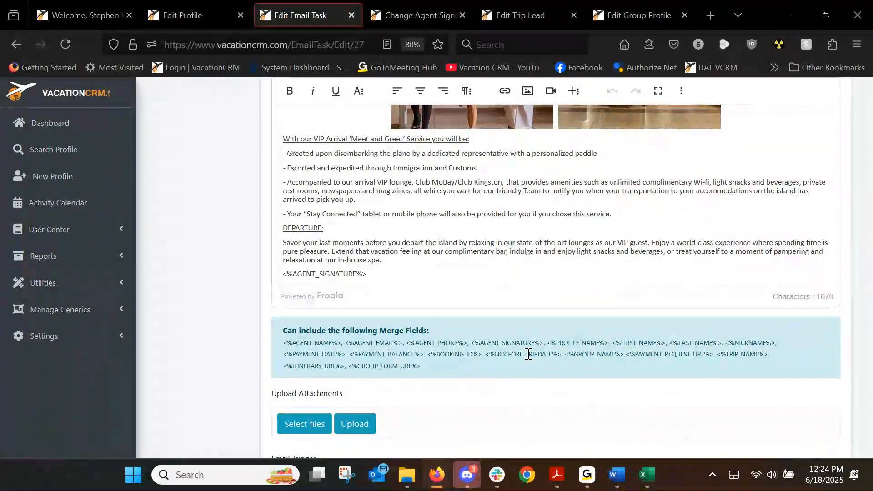
scroll(432, 227, "up", 4)
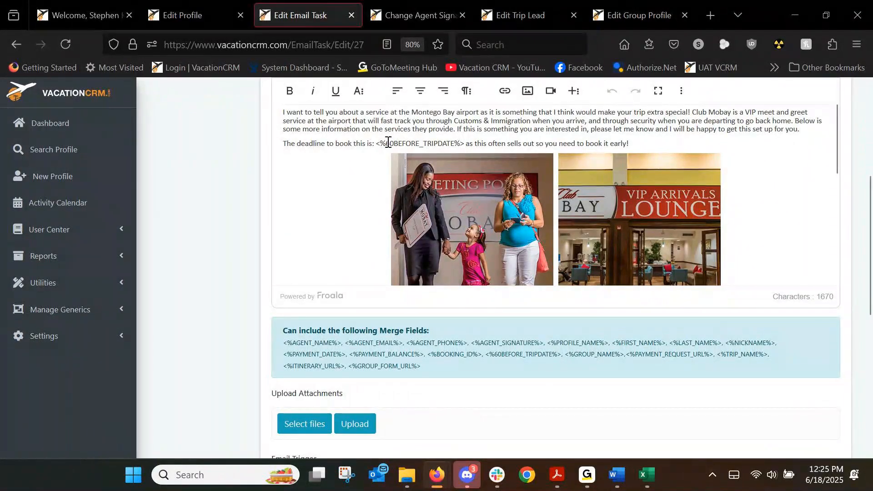
Review the Club Mobay task's email trigger, interval, before/after setting and weekday option.
scroll(203, 257, "down", 2)
scroll(202, 256, "down", 4)
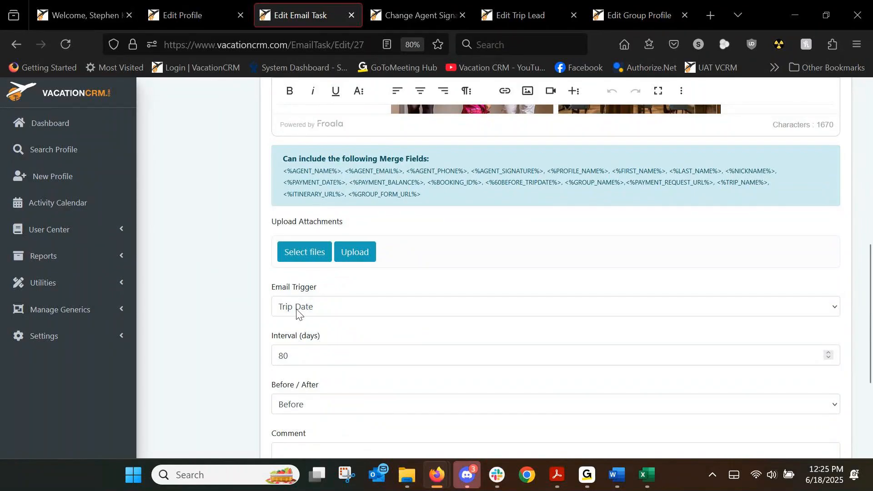
scroll(226, 306, "down", 6)
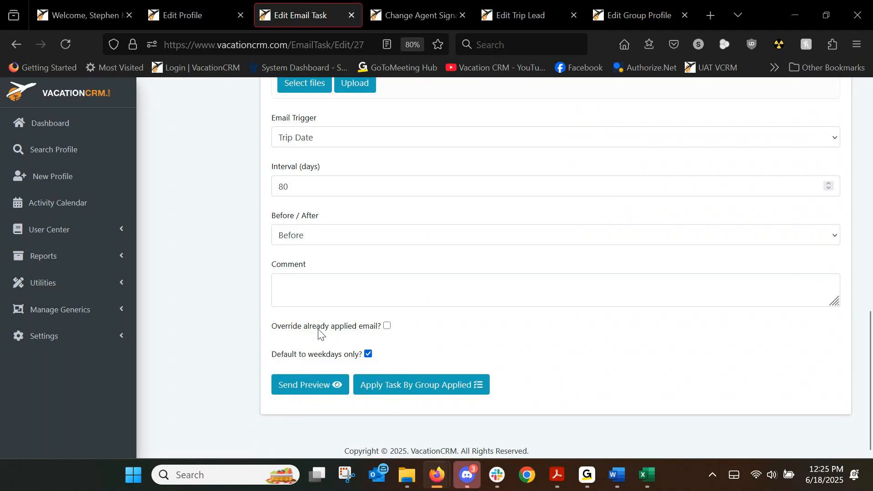
scroll(195, 237, "up", 5)
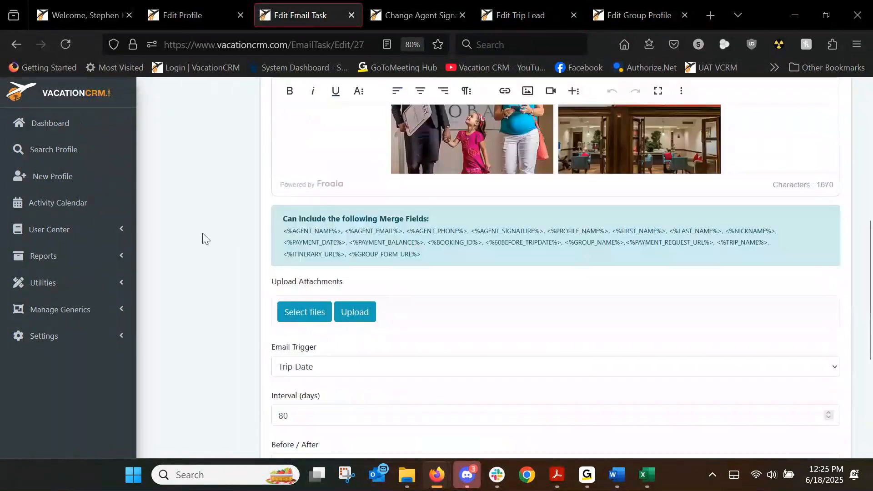
scroll(215, 240, "up", 2)
Recheck the Club Mobay email text and the option to override already applied emails, and return to the Jamaica task list.
scroll(454, 343, "down", 4)
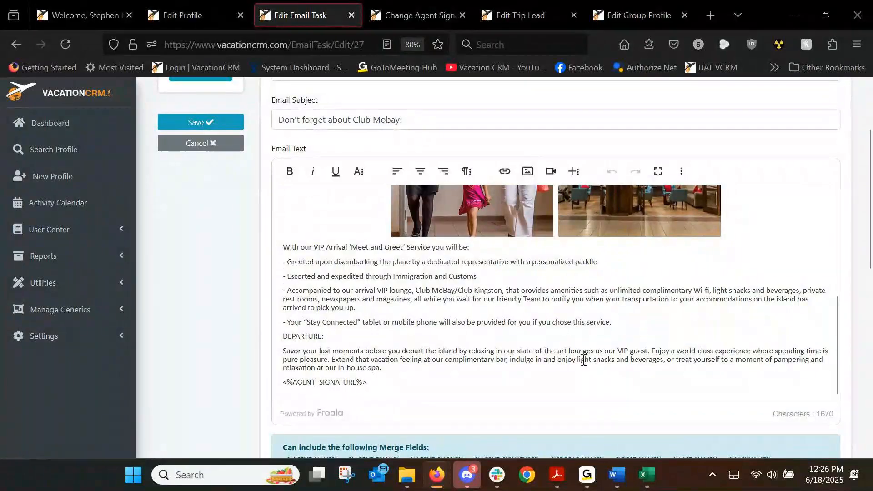
scroll(226, 325, "down", 4)
scroll(220, 291, "up", 2)
scroll(218, 286, "down", 4)
scroll(212, 277, "down", 3)
mouse_move(386, 327)
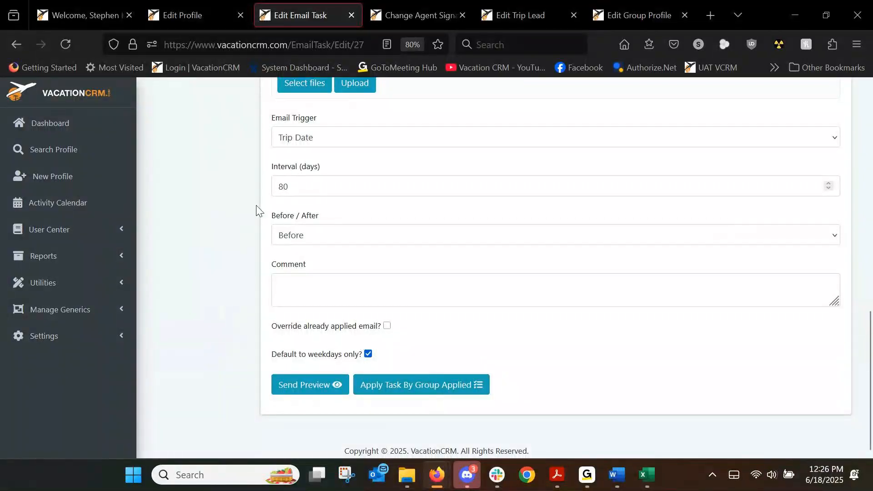
scroll(253, 212, "up", 5)
scroll(252, 210, "up", 7)
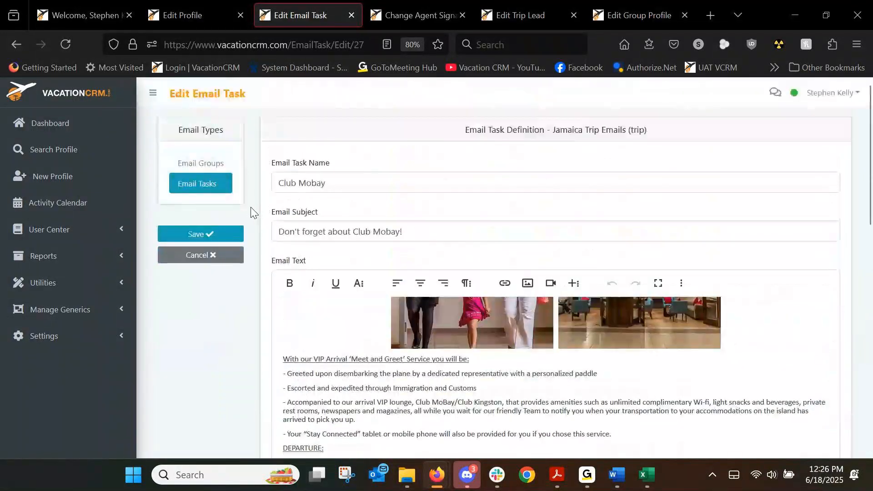
left_click(17, 45)
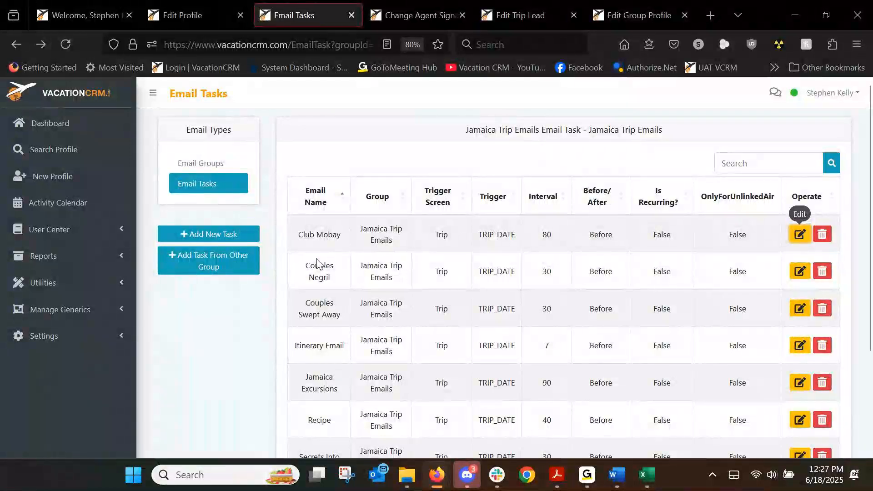
Open the Recipe email task, review its jerk chicken text, trigger and interval, and return to the Jamaica task list.
scroll(855, 364, "down", 2)
left_click(799, 362)
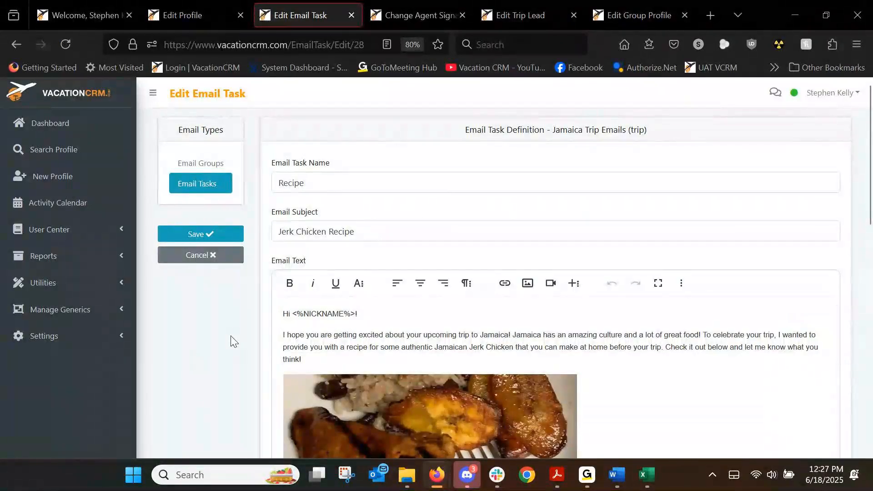
scroll(231, 341, "down", 2)
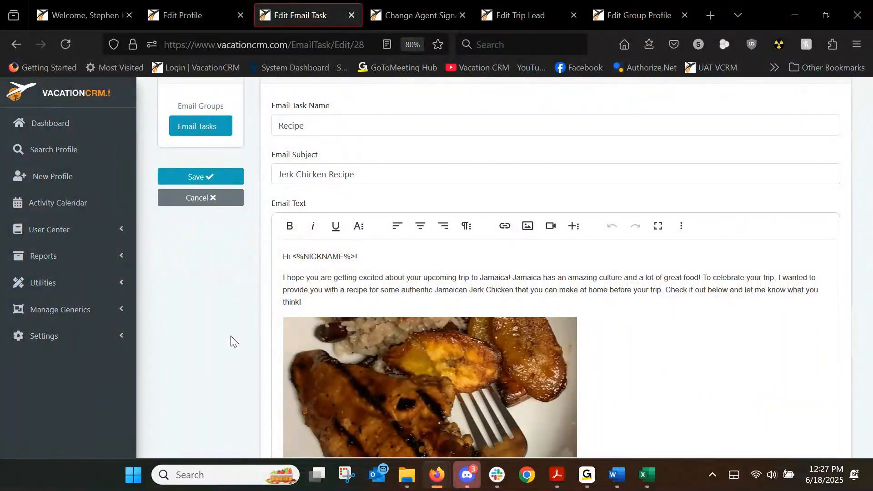
scroll(231, 341, "down", 2)
scroll(361, 308, "down", 5)
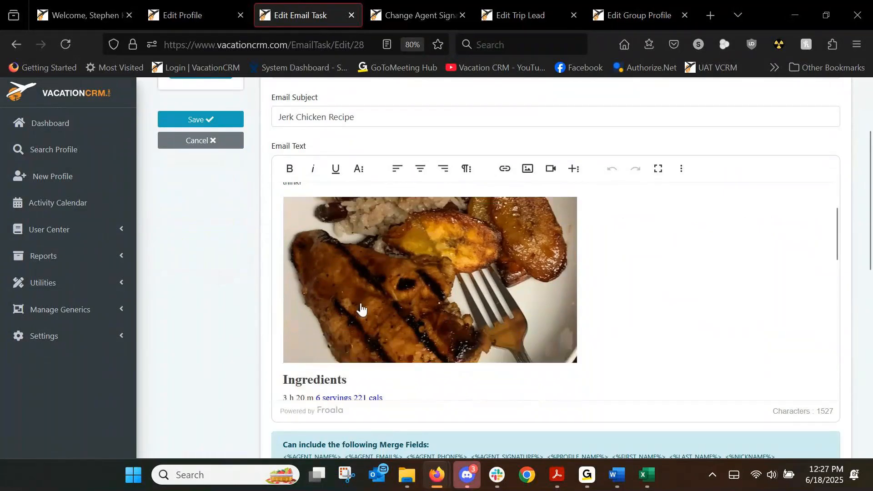
scroll(369, 324, "down", 2)
scroll(249, 331, "down", 10)
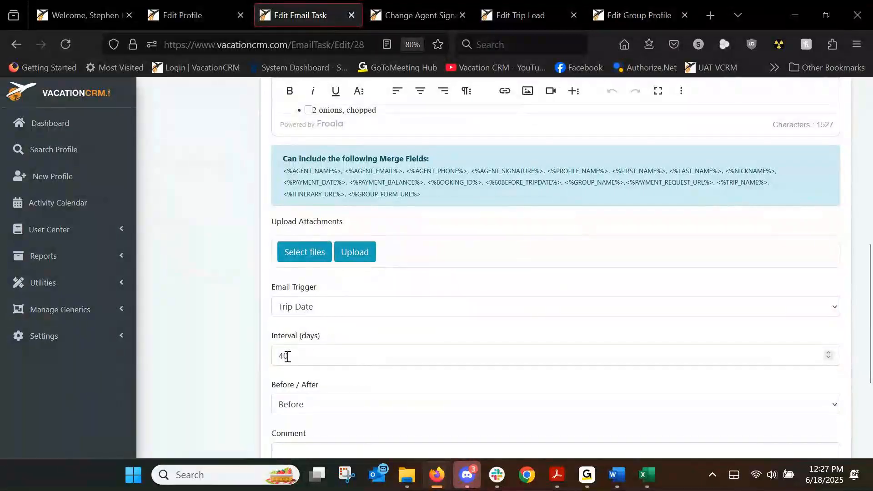
scroll(240, 300, "up", 10)
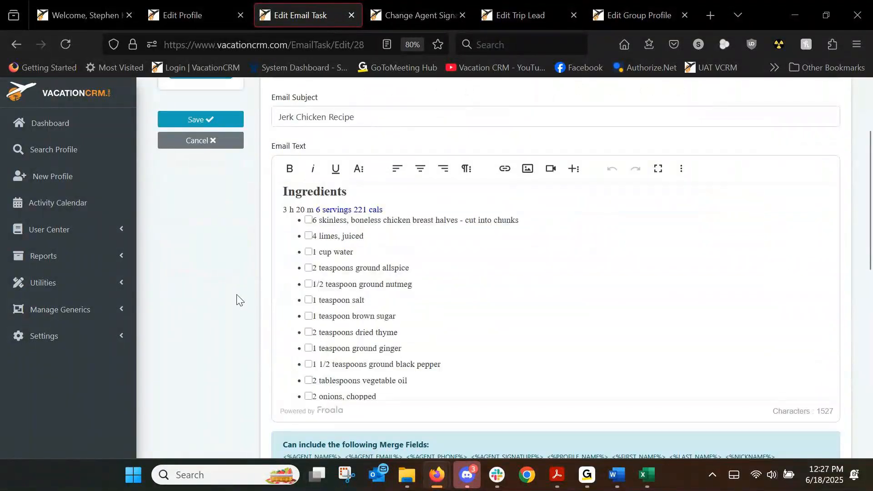
scroll(237, 300, "up", 3)
key("alt+Left")
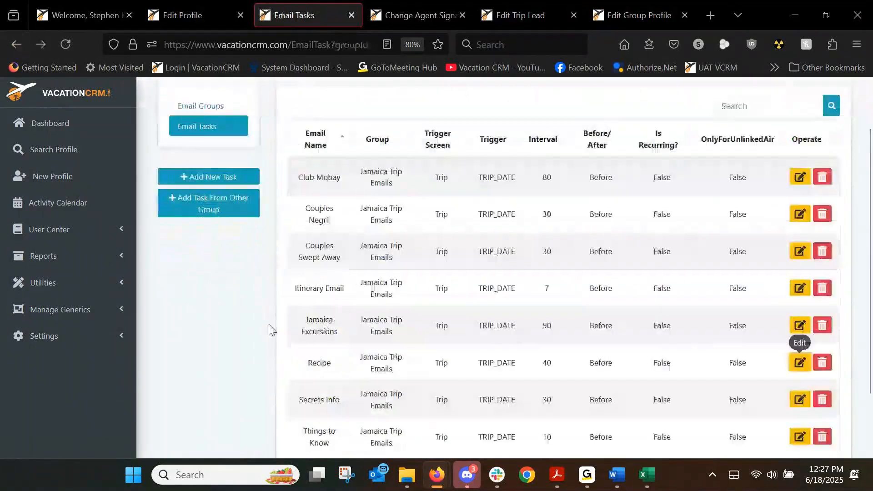
Open the Secrets Info email task, review its resort text, links, map and merge fields, and return to the Jamaica task list.
scroll(263, 341, "down", 2)
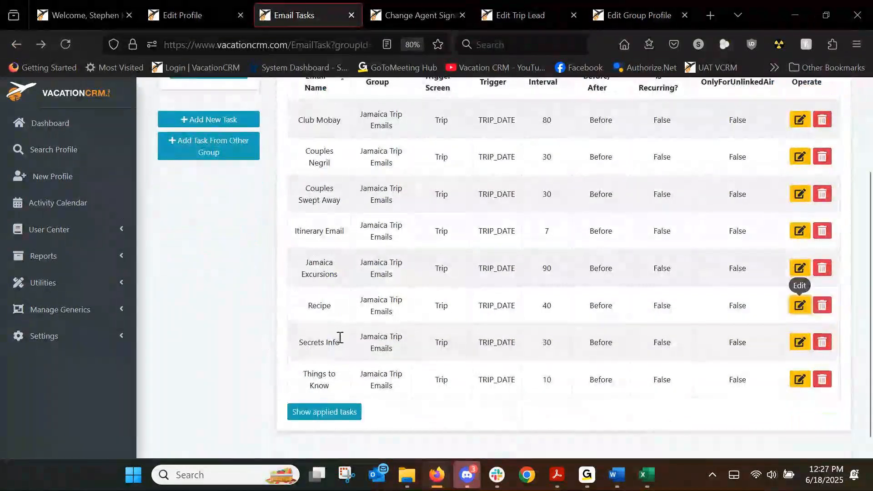
left_click(800, 342)
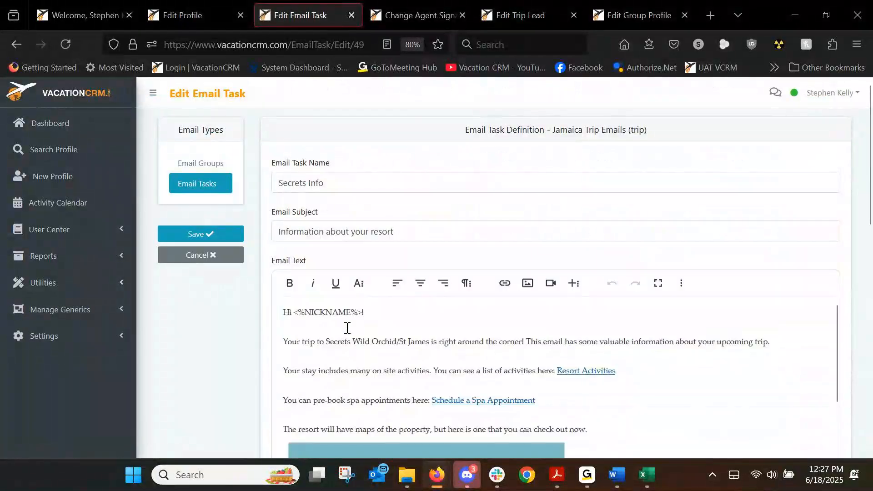
scroll(251, 359, "down", 3)
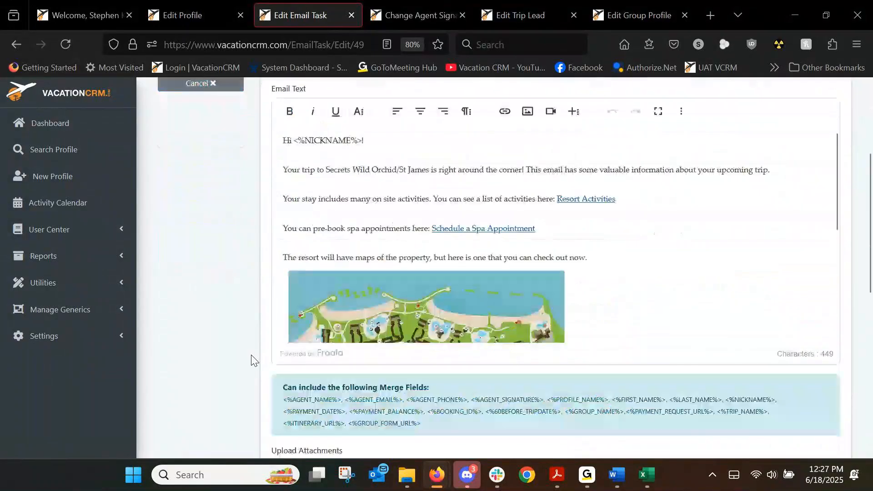
scroll(463, 307, "down", 3)
scroll(463, 307, "up", 5)
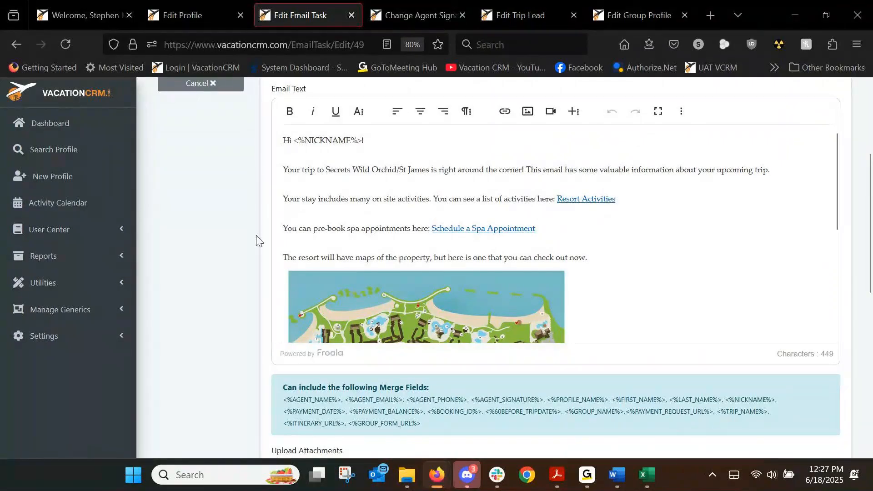
key("alt+Left")
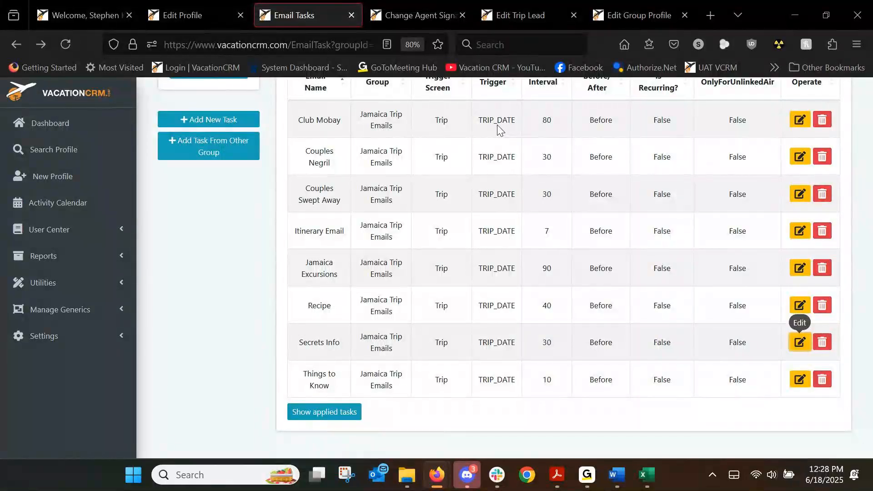
Open the client's trip list in the profile page and open the Adult Vacation Jamaica Oct 2025 trip to check its trip information.
left_click(190, 21)
left_click(376, 131)
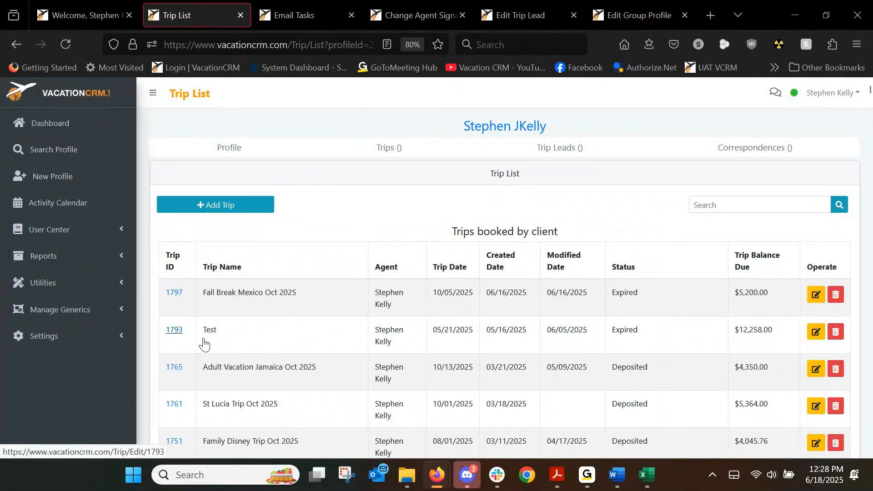
left_click(177, 376)
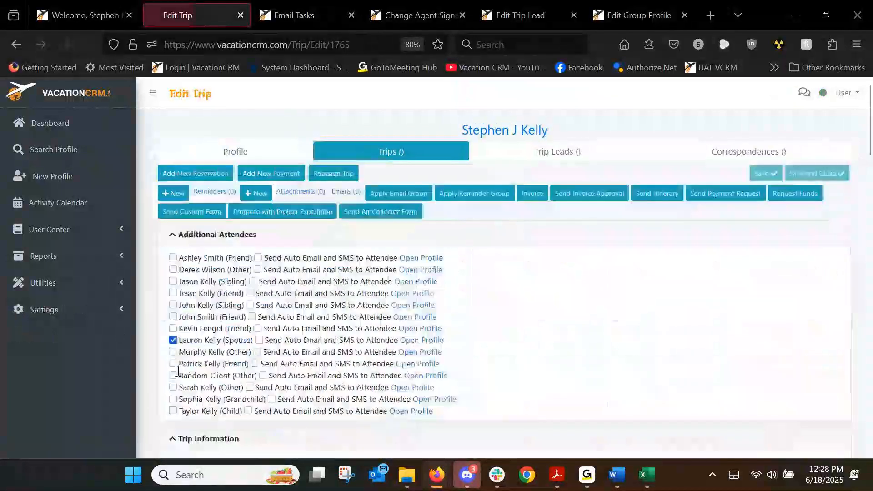
scroll(508, 291, "down", 3)
scroll(508, 291, "down", 1)
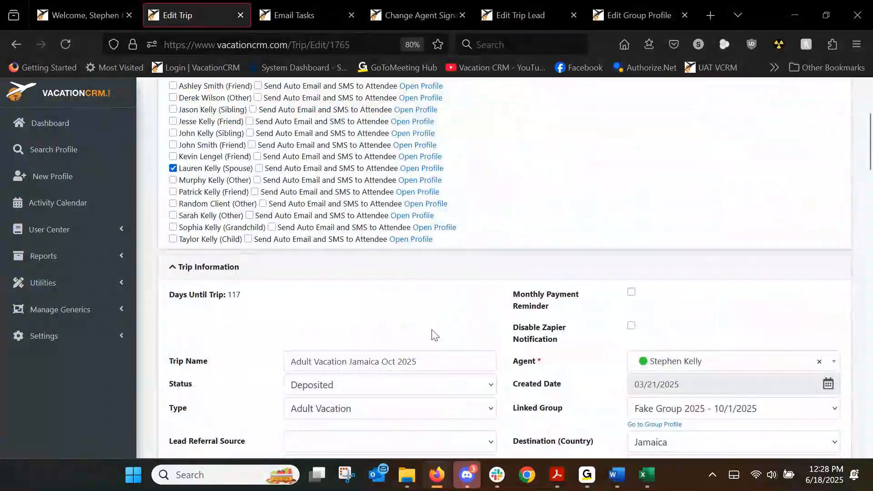
scroll(431, 335, "up", 3)
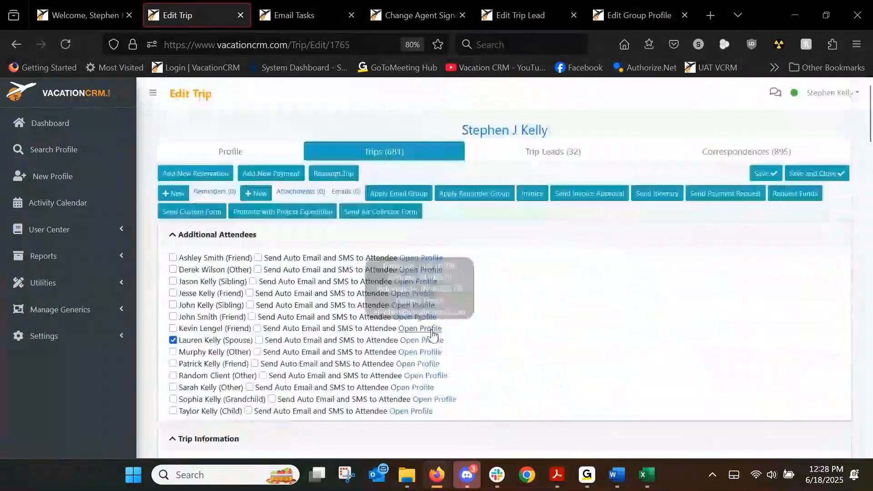
Choose the Jamaica Trip Emails group for the trip, ignoring the Couples Negril, Couples Swept Away, Itinerary Email and Jamaica Excursions tasks.
left_click(414, 193)
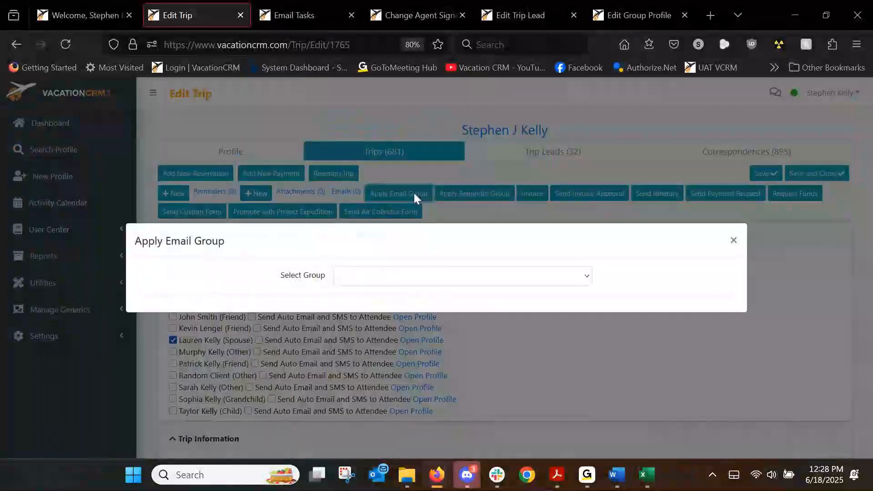
left_click(432, 277)
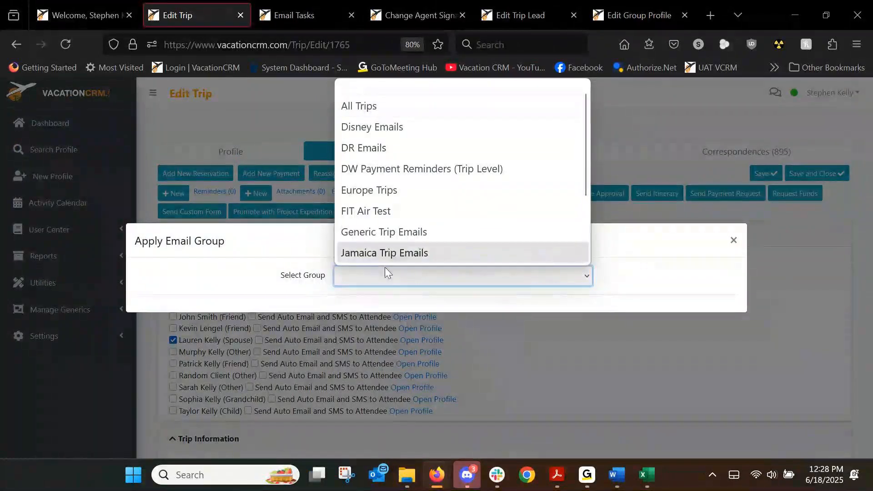
left_click(384, 232)
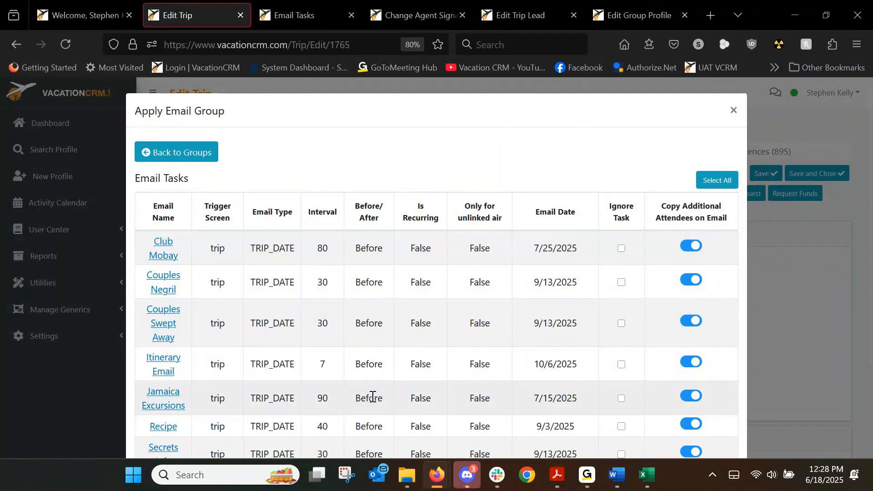
scroll(461, 311, "down", 2)
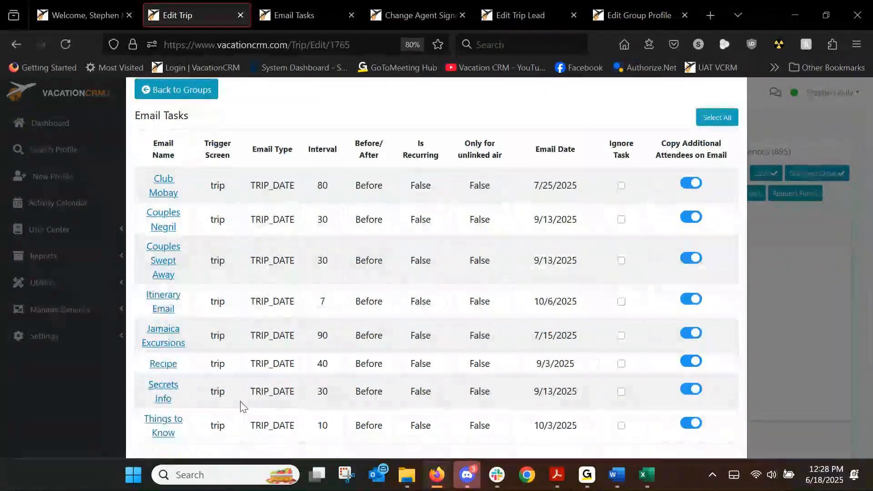
left_click(621, 220)
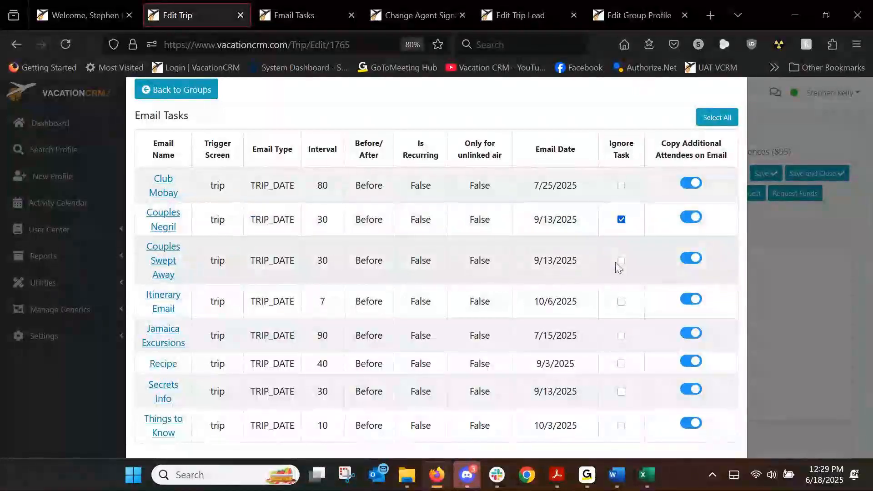
left_click(621, 261)
left_click(621, 302)
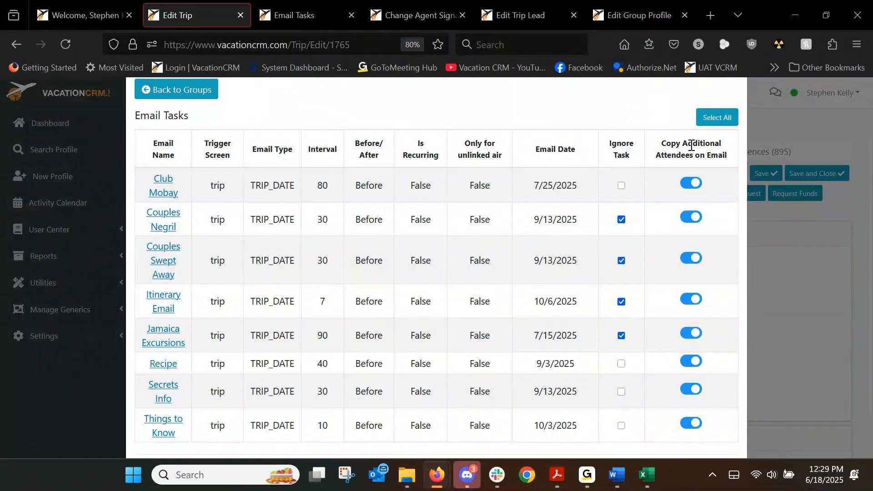
Disable copying additional attendees for Club Mobay, Recipe, Secrets Info and Things to Know, and apply the email group to the trip.
left_click(694, 184)
left_click(693, 184)
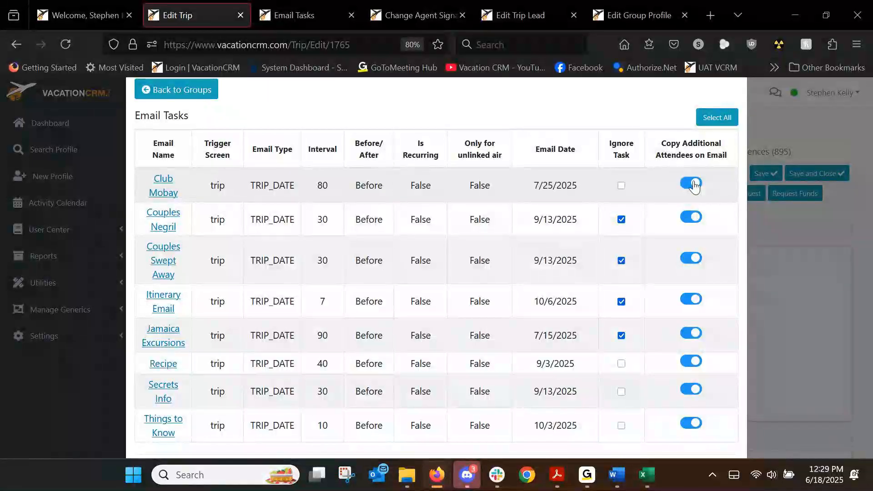
left_click(683, 190)
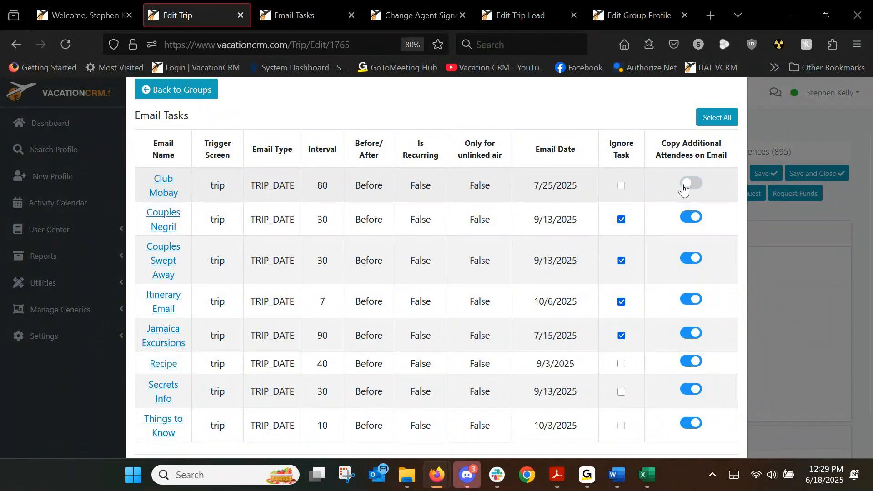
left_click(689, 362)
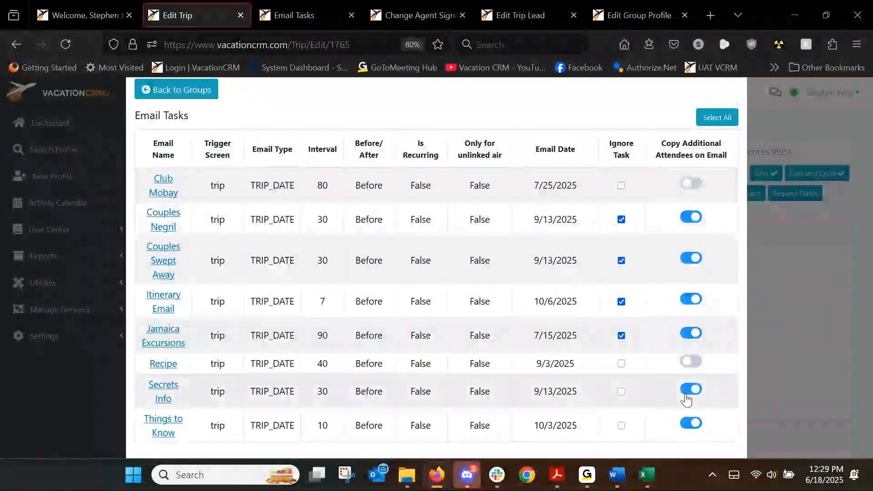
left_click(690, 390)
left_click(690, 424)
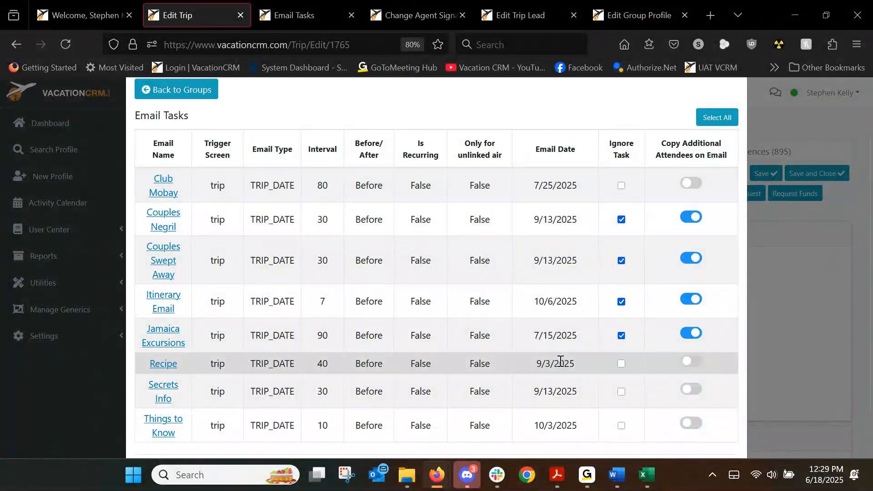
scroll(565, 411, "down", 2)
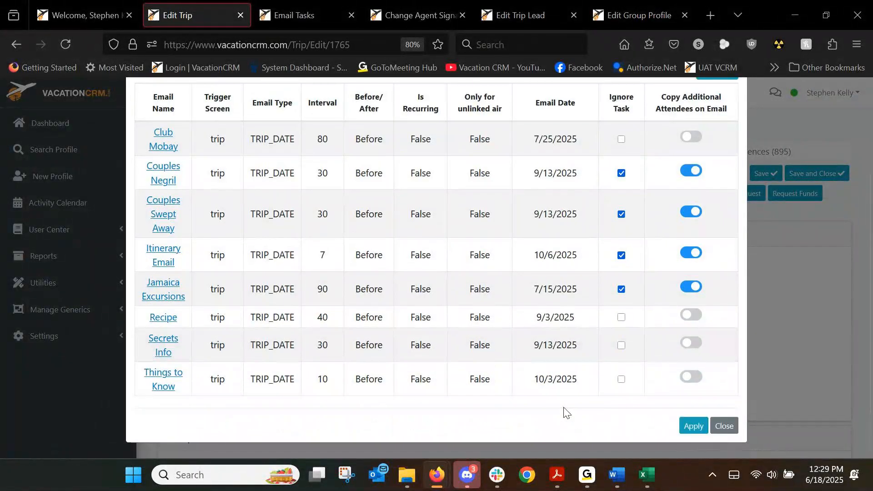
left_click(691, 426)
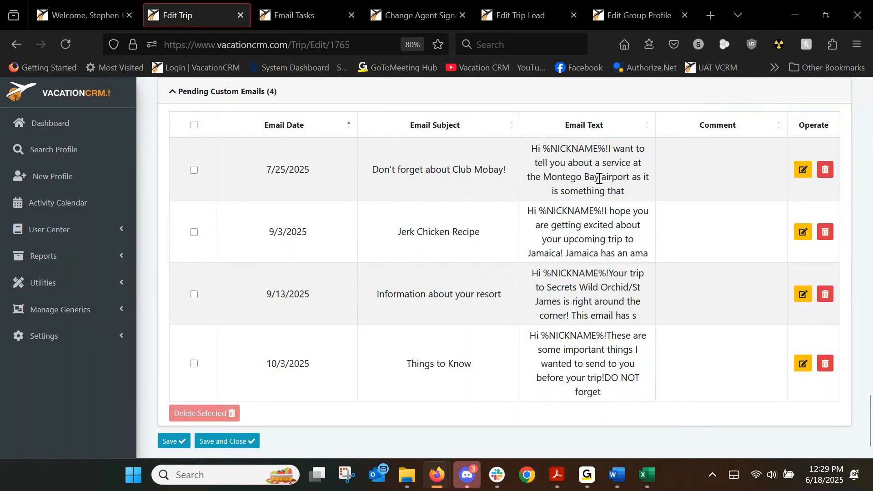
Change the pending Club Mobay email's date to 7/22/2025 and save the email.
left_click(803, 170)
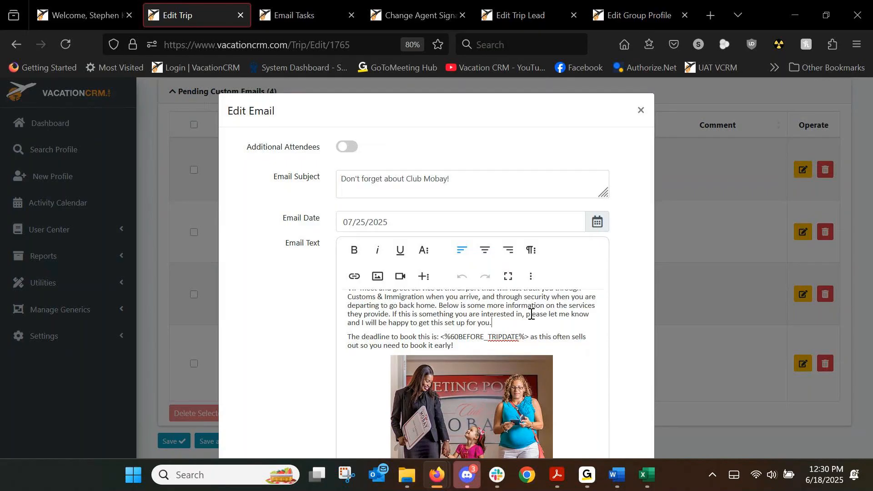
left_click(597, 230)
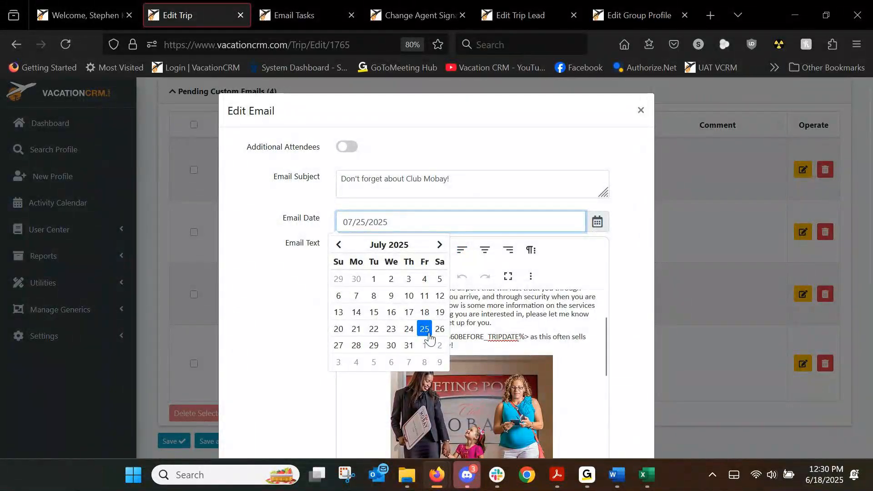
left_click(372, 329)
scroll(291, 328, "down", 4)
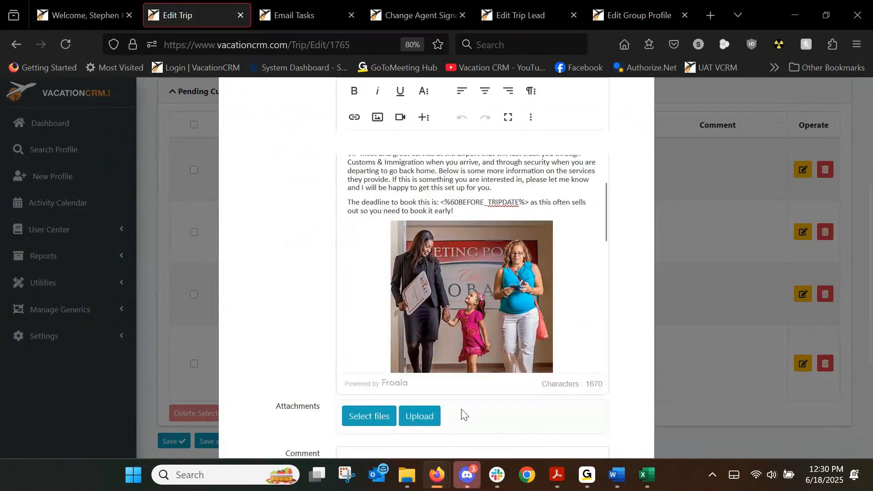
left_click(593, 424)
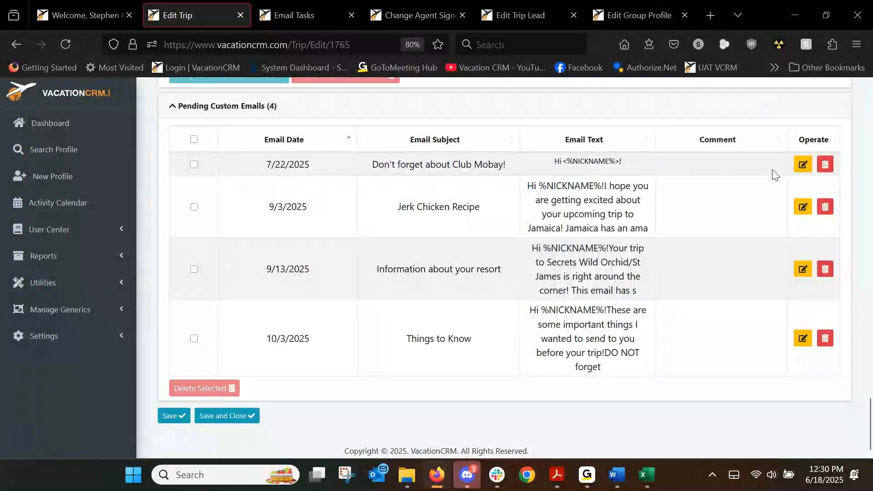
Delete the pending Club Mobay email, and select and delete all remaining pending custom emails on the trip.
left_click(823, 164)
left_click(500, 297)
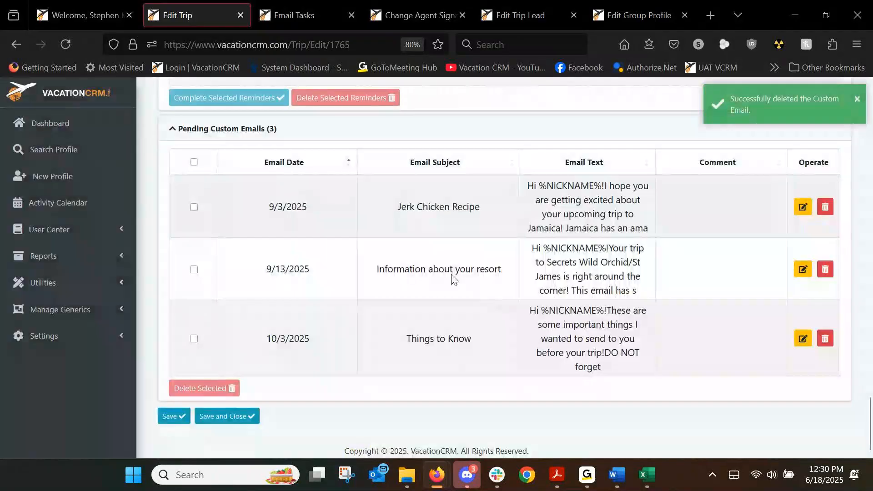
left_click(193, 210)
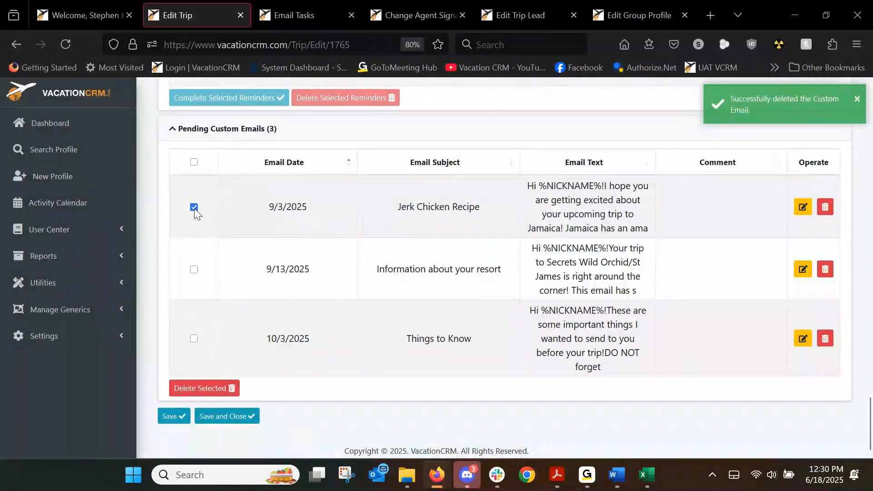
left_click(195, 267)
left_click(194, 162)
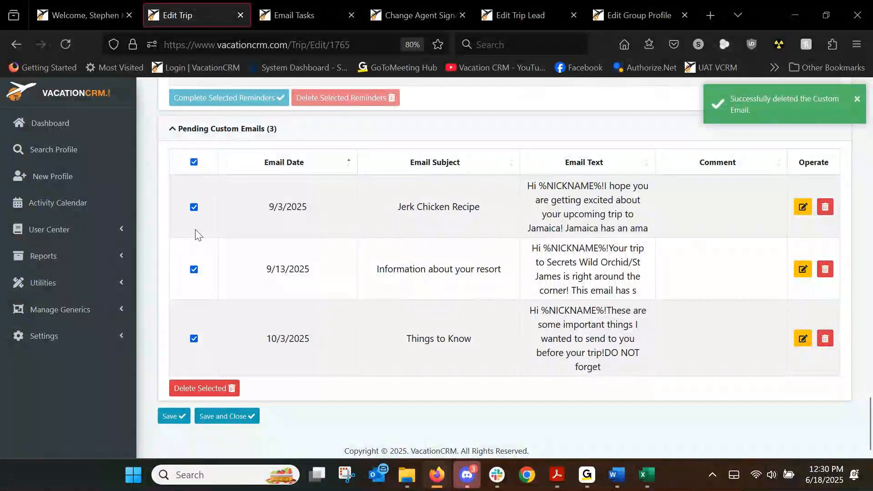
left_click(205, 389)
left_click(485, 295)
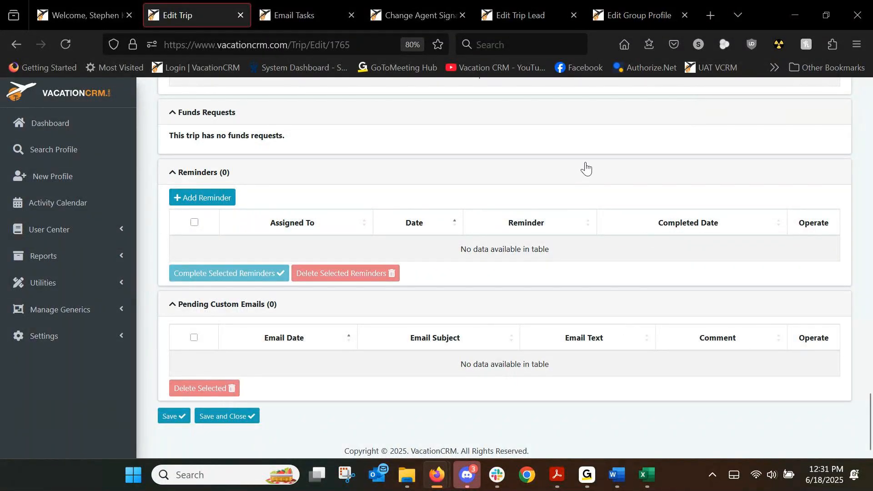
On the Adult Vacation Mexico Oct 2025 trip lead, review the Quote Sent Follow-Up Emails group's tasks and close it without applying.
left_click(518, 18)
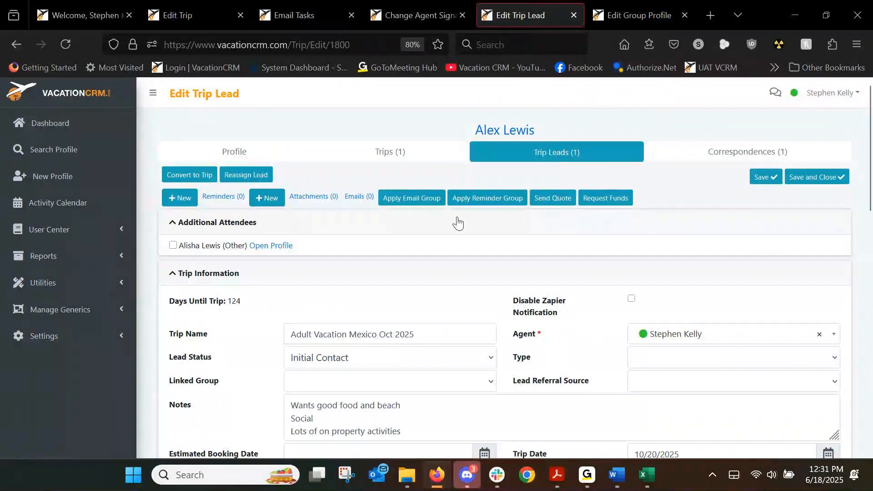
left_click(421, 198)
left_click(416, 276)
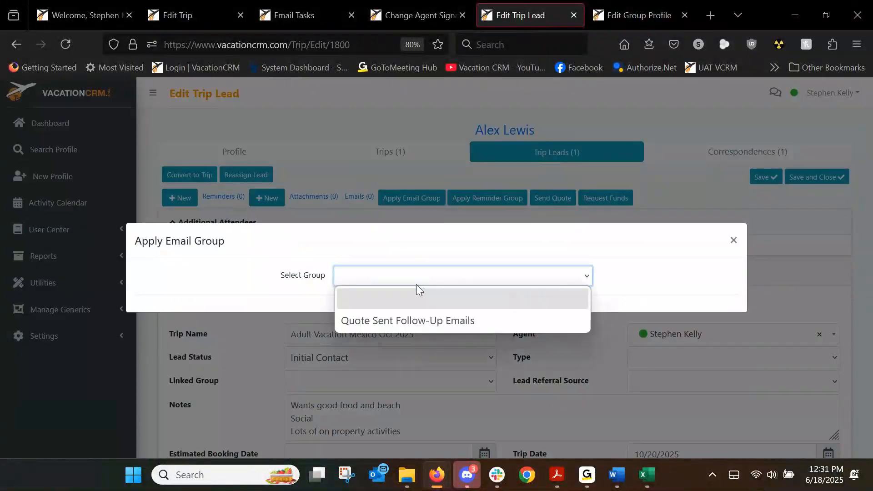
left_click(396, 321)
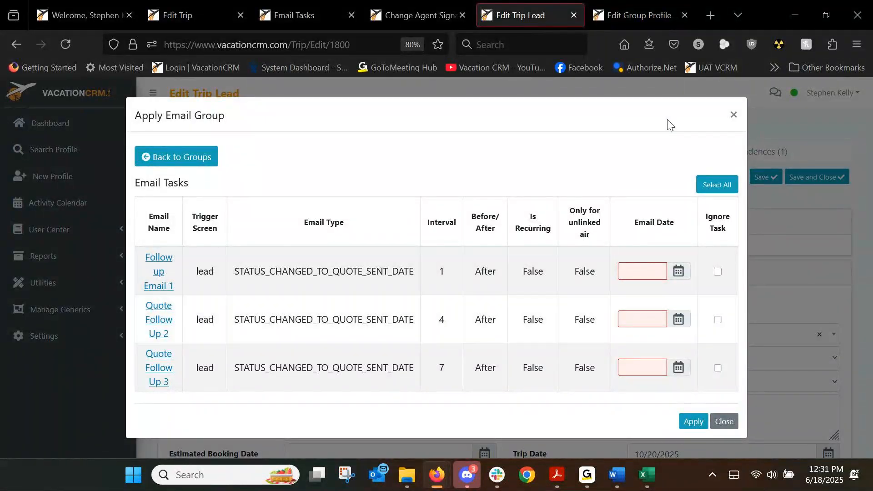
left_click(733, 116)
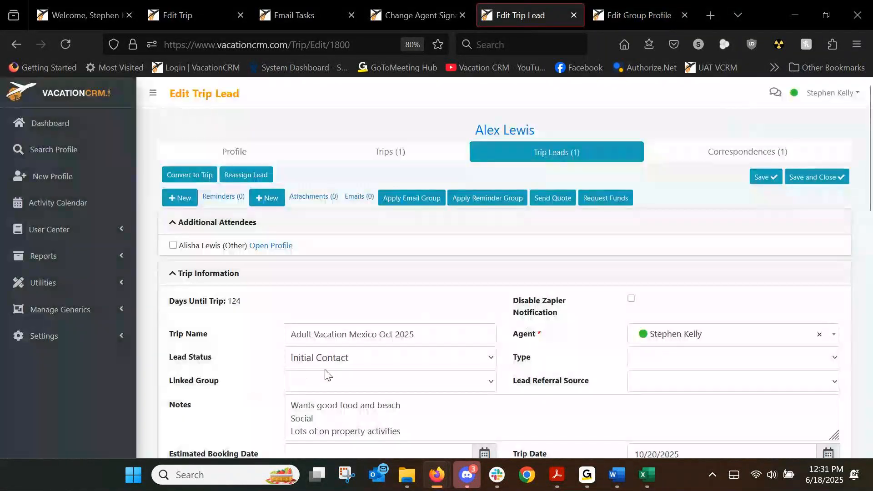
Set the trip lead's status to Quote Sent.
left_click(337, 360)
left_click(337, 360)
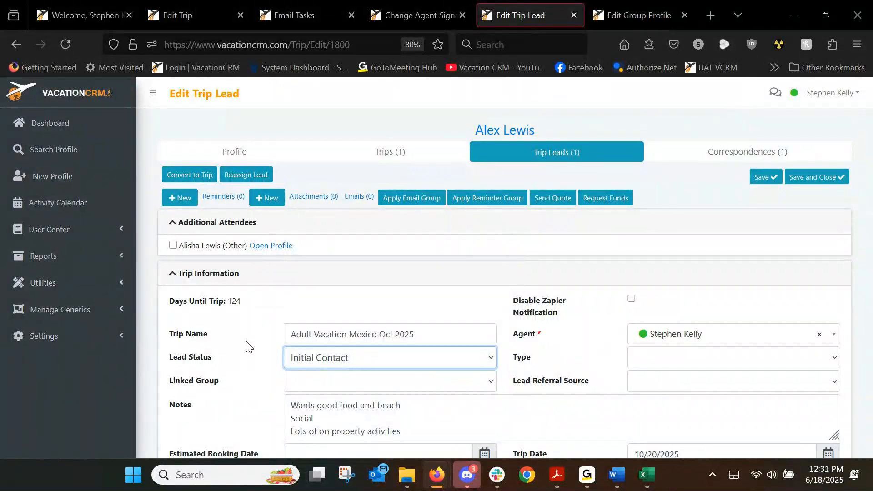
left_click(330, 358)
left_click(327, 332)
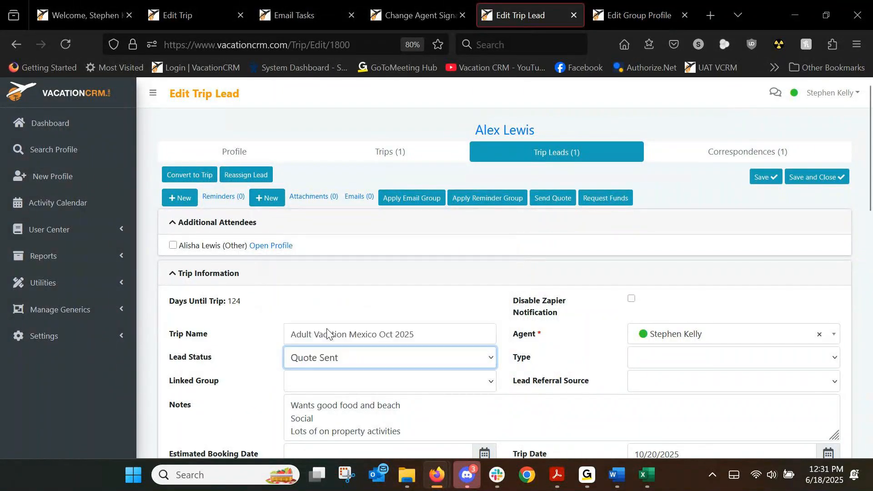
Save the trip lead with its new status, then review the follow-up email group's task dates and close it without applying.
left_click(766, 178)
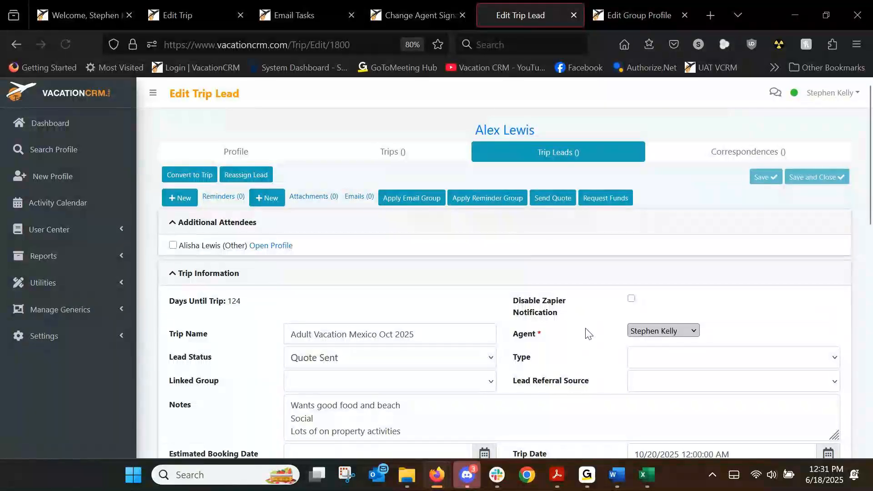
left_click(413, 206)
left_click(400, 284)
left_click(394, 320)
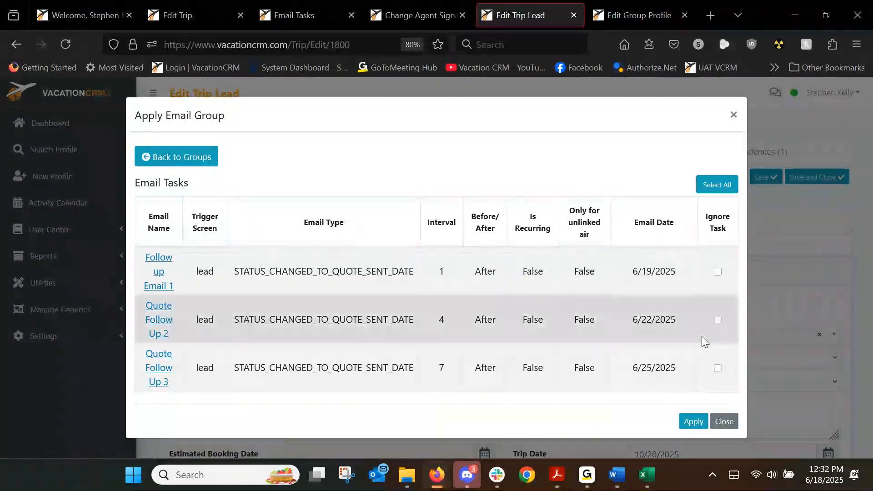
left_click(715, 421)
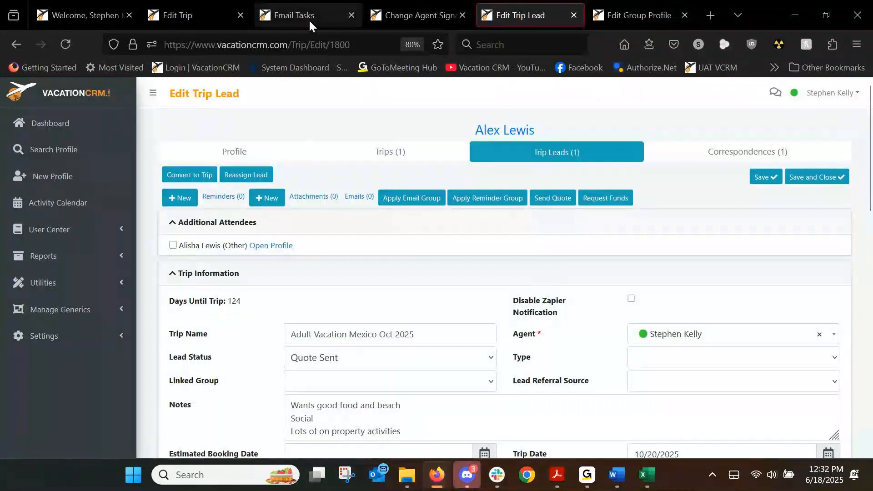
On the Cancun May 2026 wedding group profile, review the trips linked to the group.
mouse_move(627, 13)
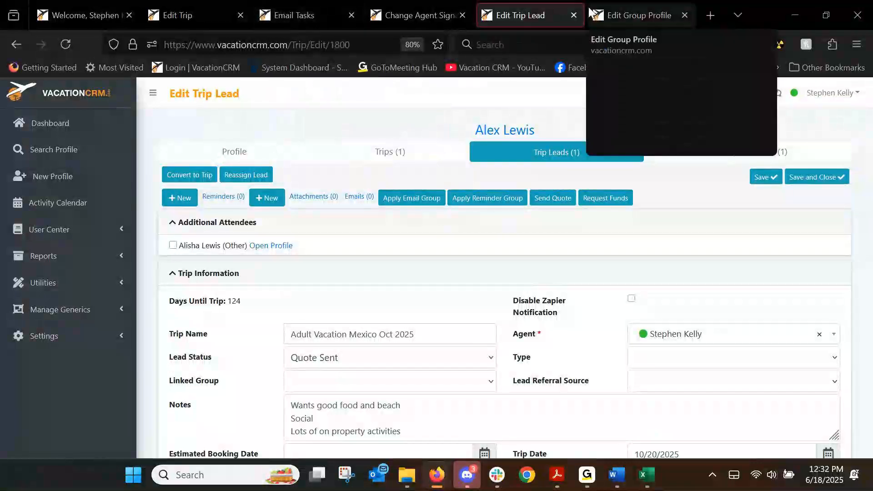
left_click(626, 13)
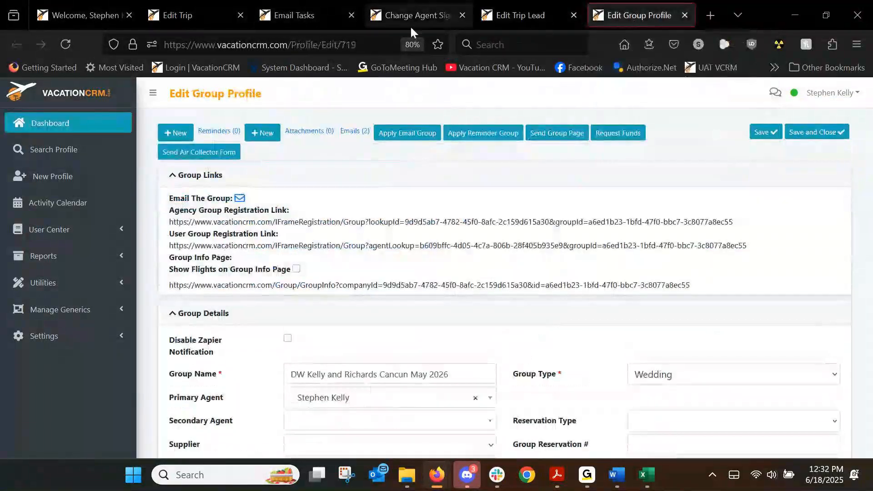
scroll(415, 284, "down", 6)
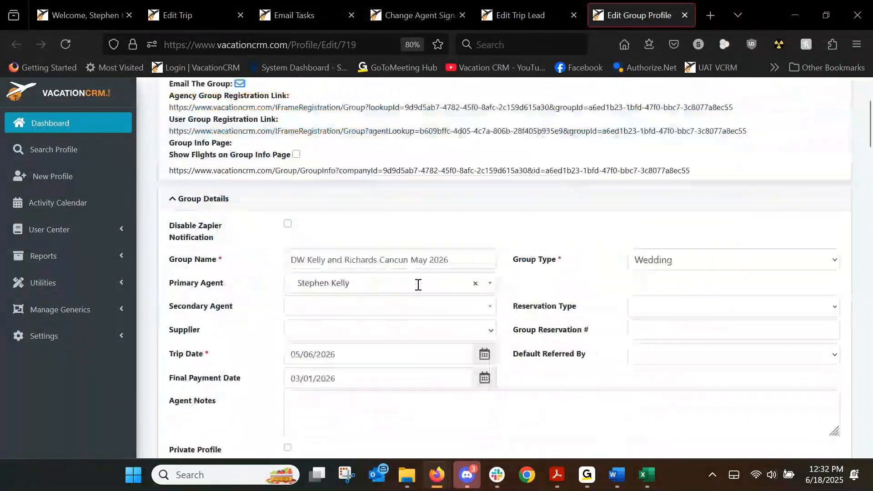
scroll(318, 300, "down", 6)
scroll(303, 318, "down", 1)
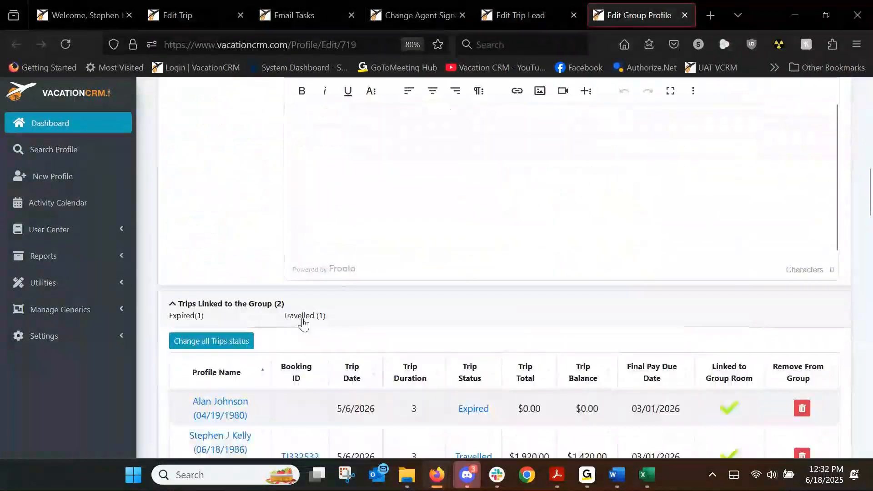
scroll(243, 370, "down", 1)
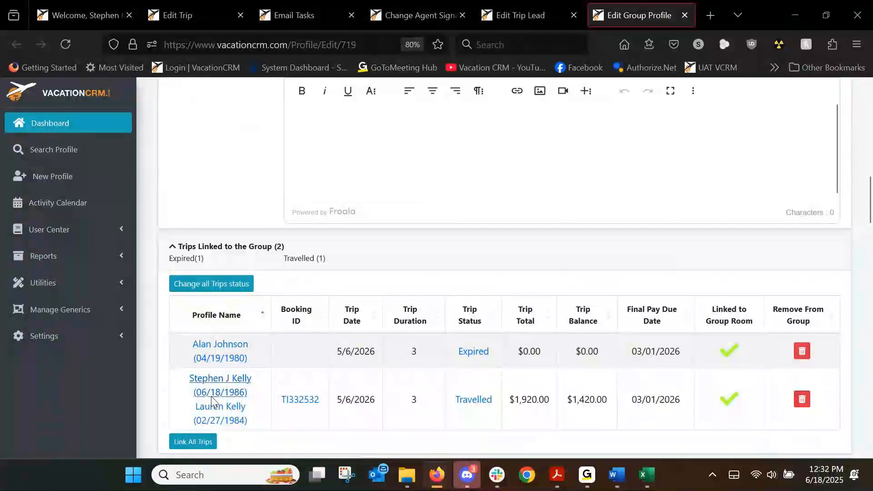
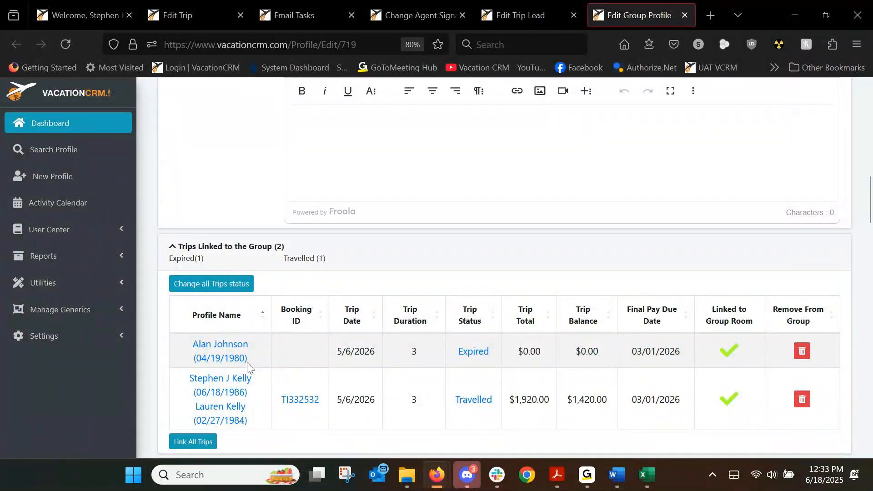
scroll(263, 224, "up", 4)
From the email groups list, open the Group Jamaica Emails group and review its email tasks, triggers and intervals.
left_click(292, 15)
scroll(219, 146, "up", 3)
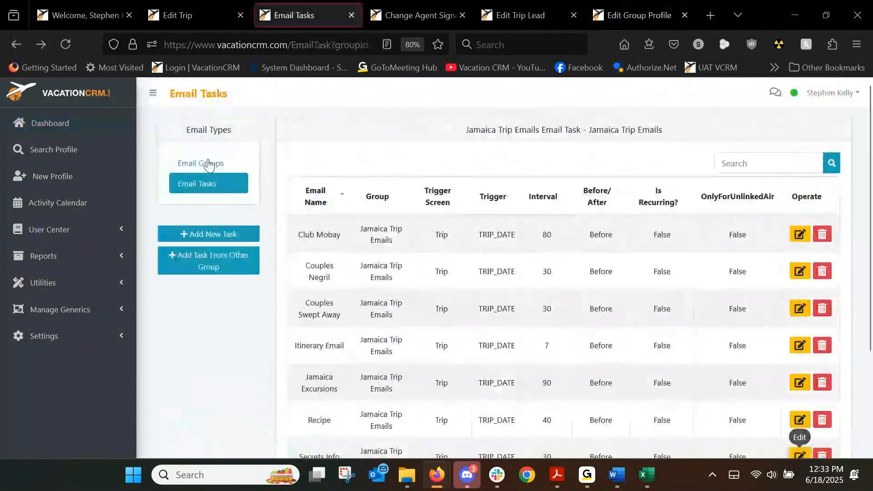
left_click(207, 165)
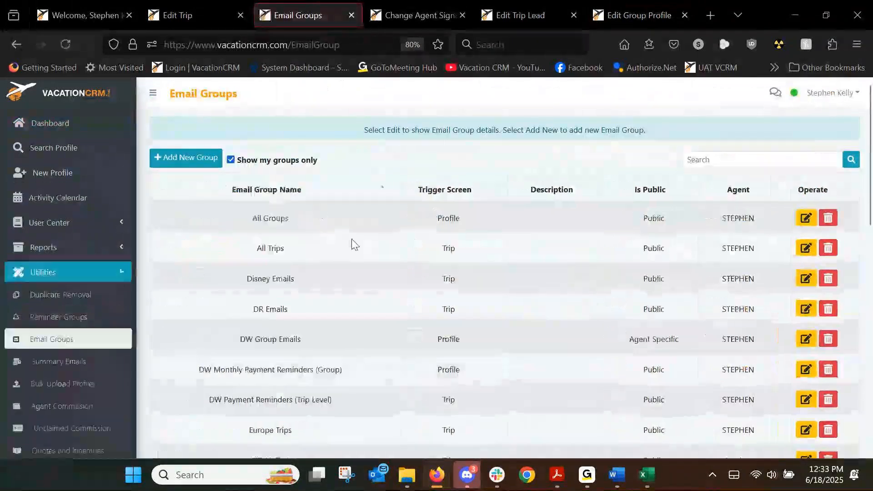
scroll(340, 299, "down", 4)
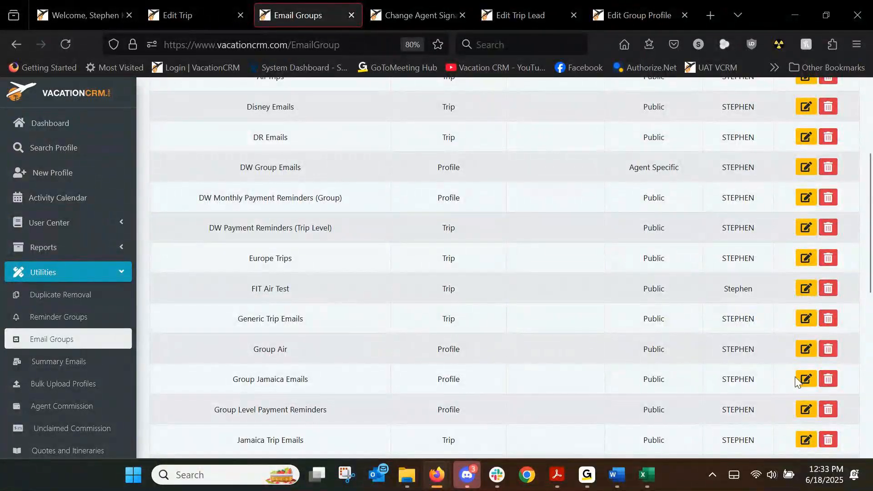
left_click(805, 379)
left_click(186, 189)
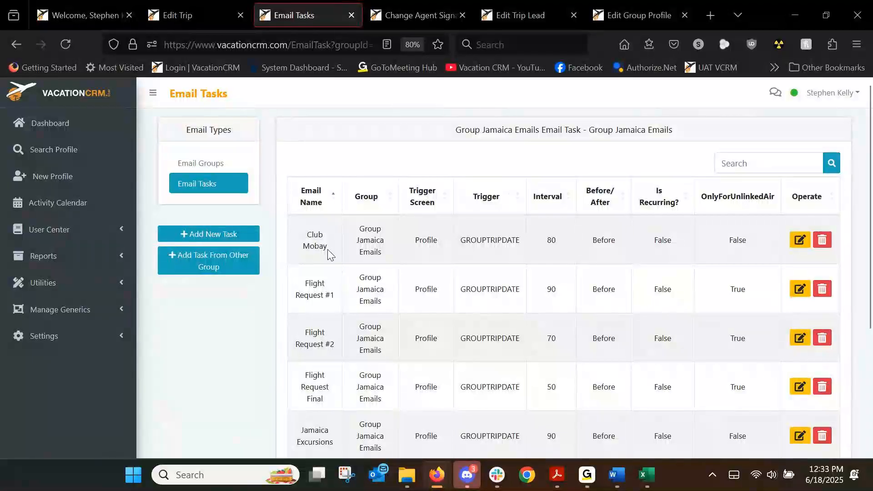
scroll(327, 250, "down", 2)
scroll(334, 380, "down", 2)
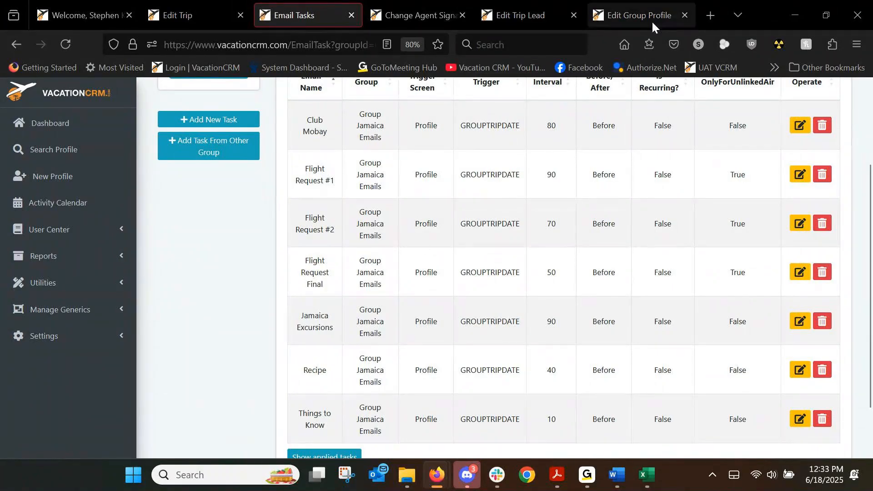
On the Cancun May 2026 group profile, examine which attendees have a flight linked to the group.
mouse_move(630, 19)
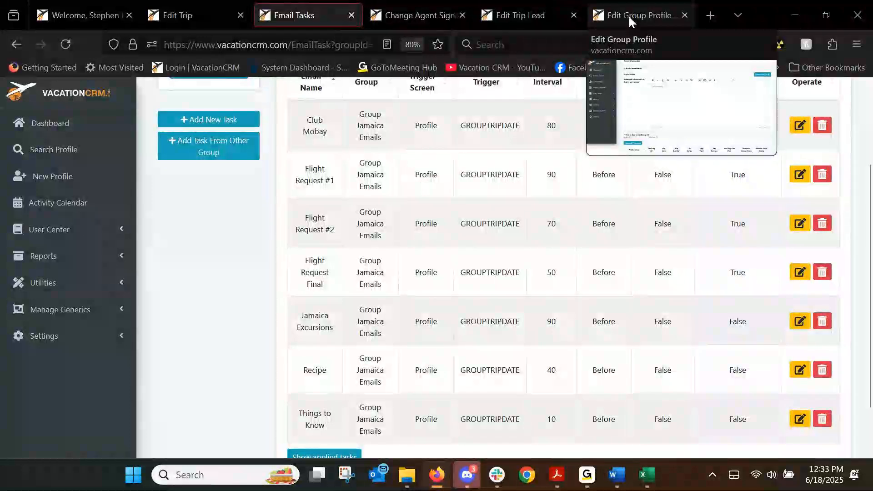
left_click(628, 15)
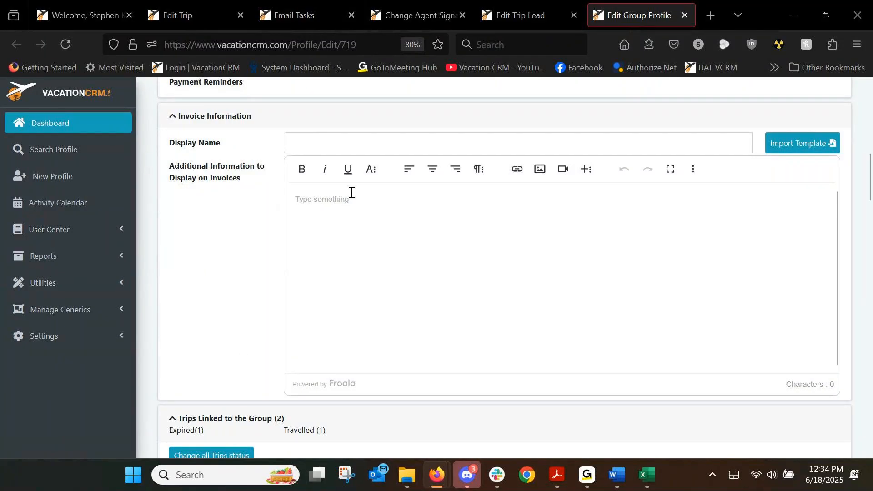
scroll(244, 175, "up", 7)
scroll(241, 182, "up", 4)
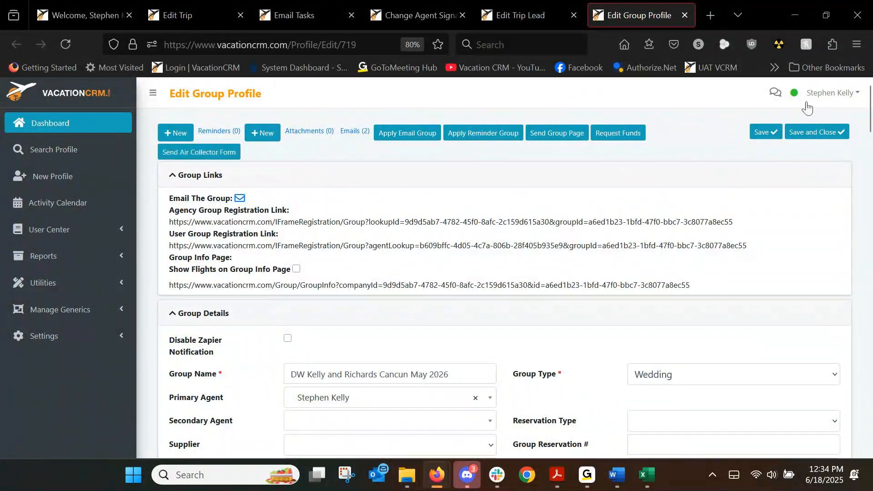
left_click_drag(868, 109, 867, 344)
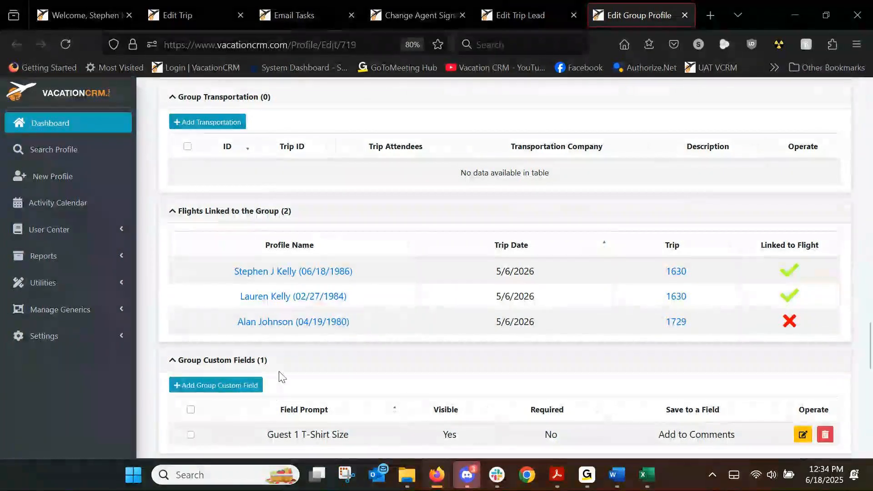
Review the Flight Request #1 email task's text, merge fields, timing and unlinked-air setting, and return to the task list.
left_click(315, 19)
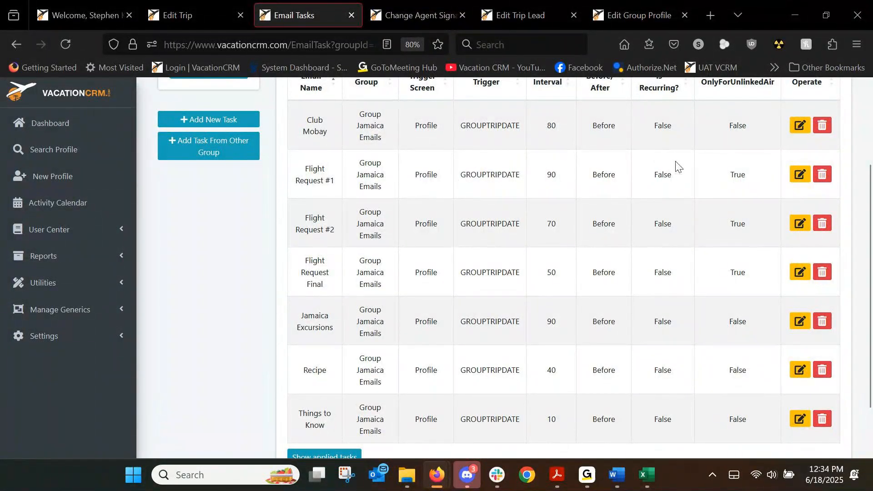
left_click(799, 173)
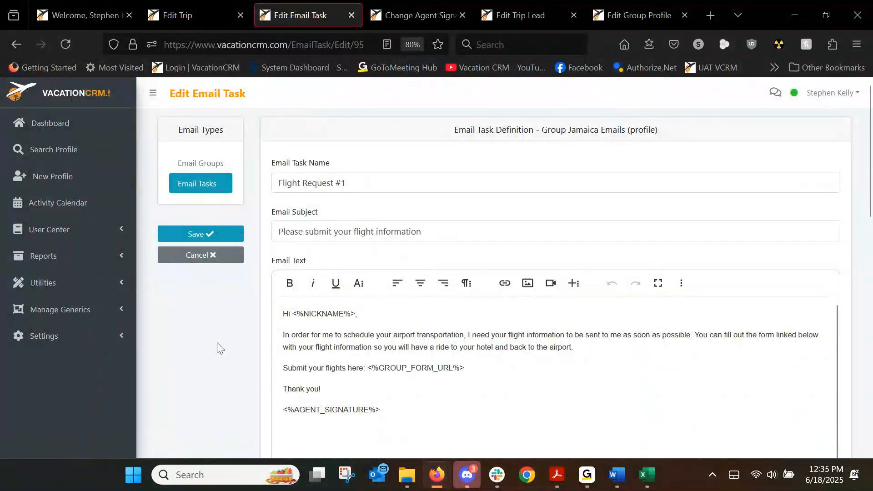
scroll(225, 344, "down", 1)
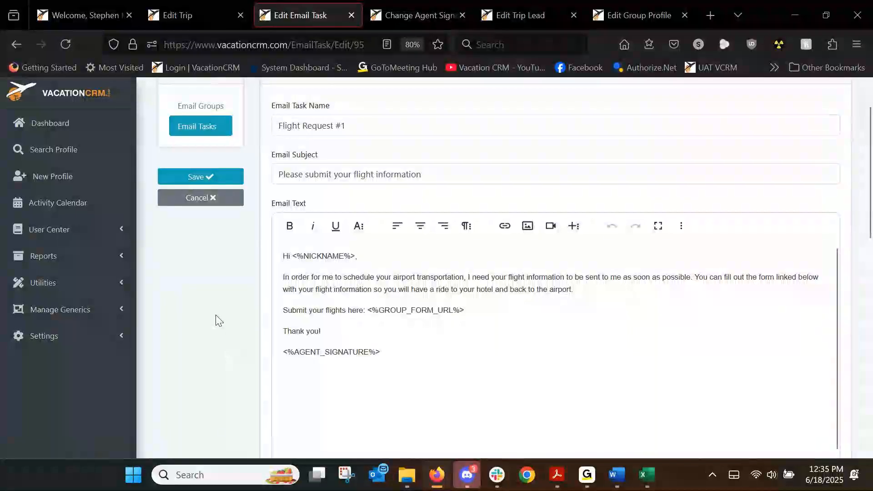
scroll(215, 310, "down", 1)
scroll(216, 306, "down", 5)
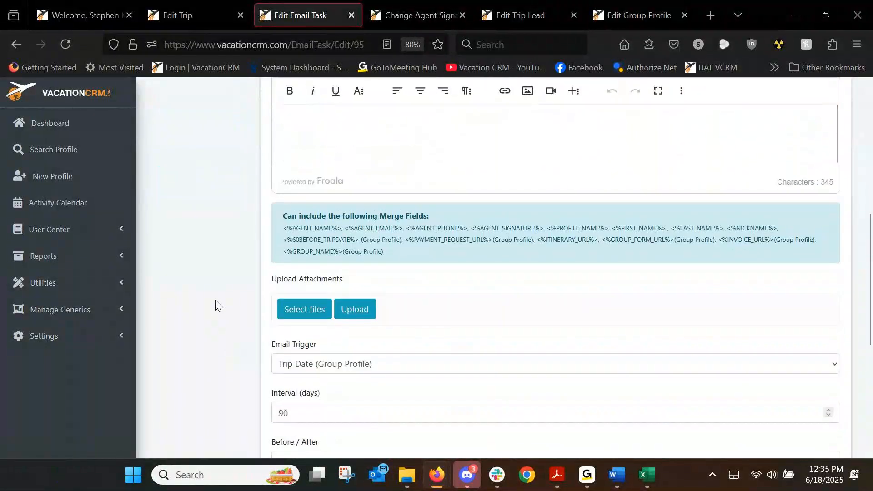
scroll(215, 305, "down", 2)
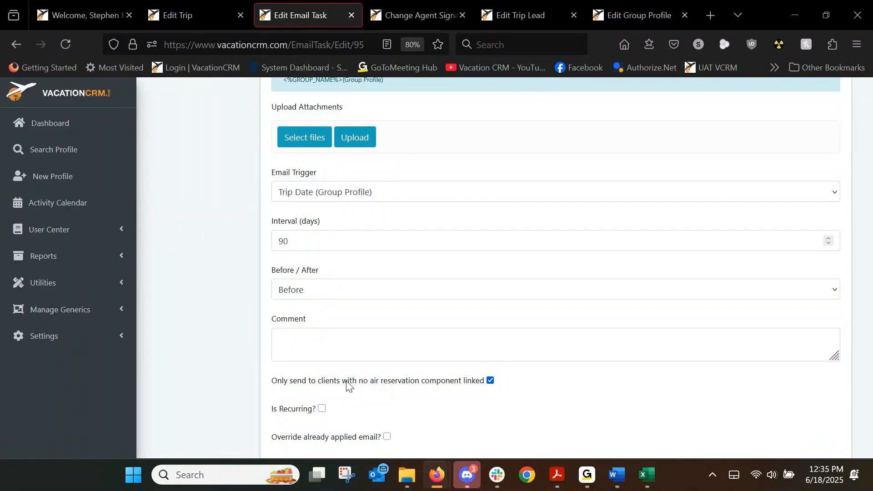
scroll(254, 266, "up", 12)
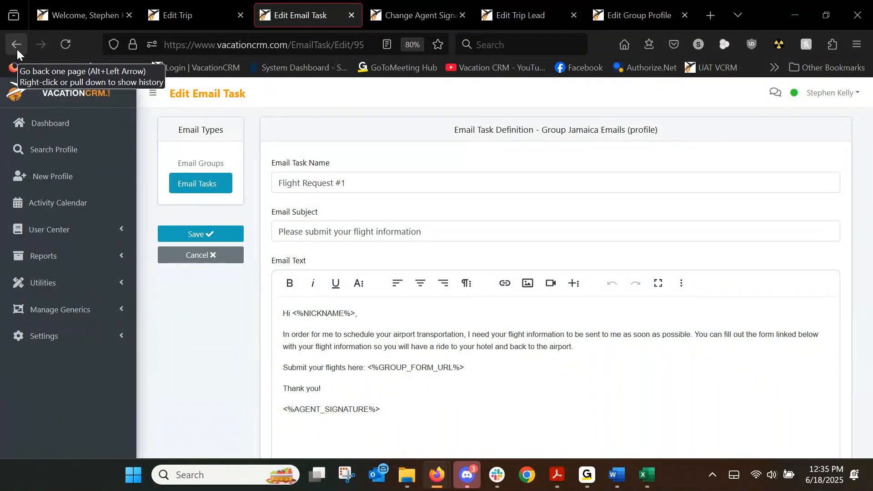
left_click(16, 45)
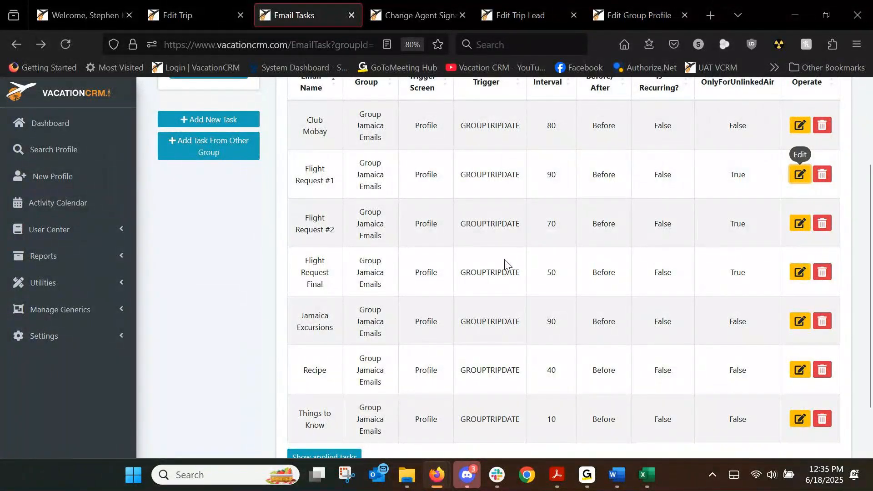
Review the Flight Request #2 email task's GROUP_FORM_URL merge field, timing and unlinked-air setting, and return to the task list.
left_click(796, 223)
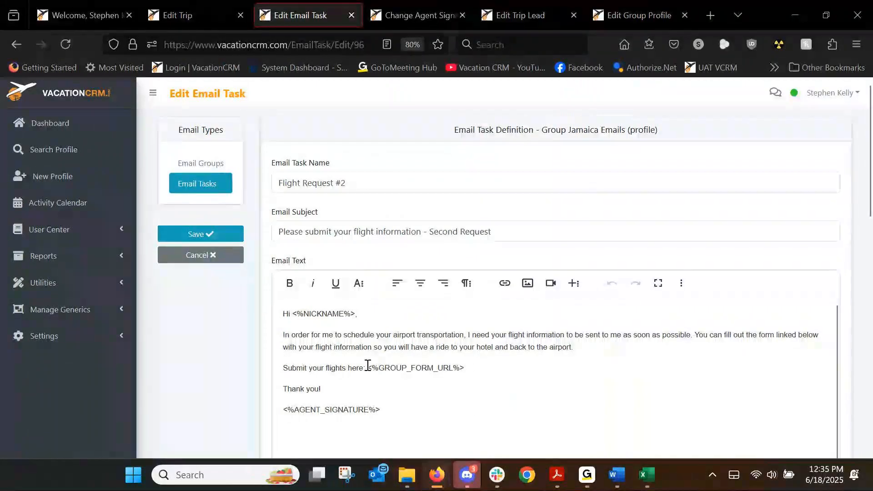
left_click_drag(371, 366, 454, 367)
scroll(227, 368, "down", 5)
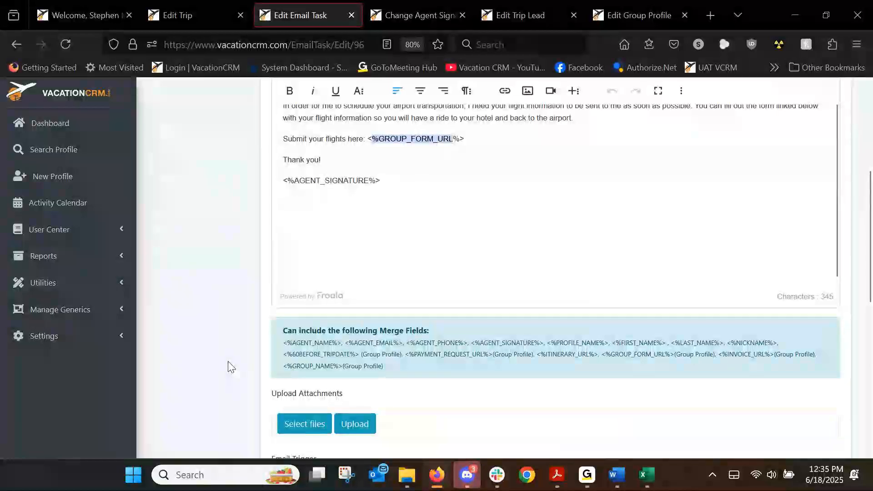
scroll(245, 370, "down", 6)
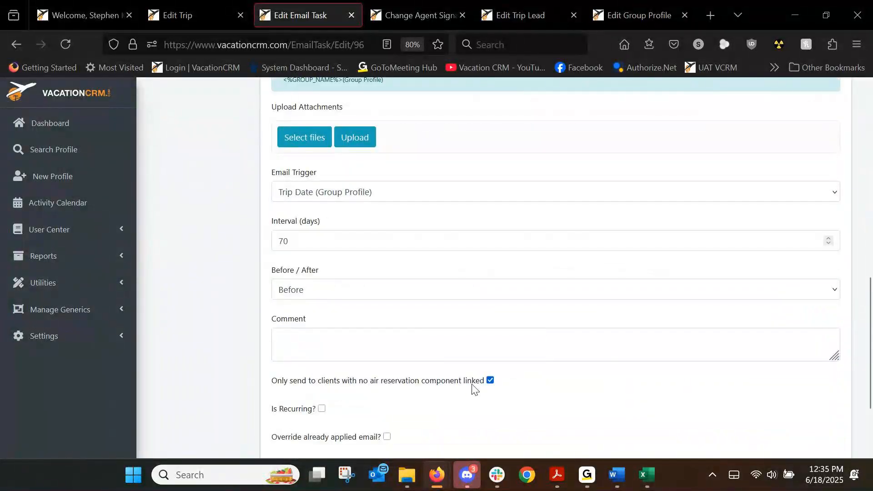
scroll(303, 294, "up", 4)
scroll(255, 294, "up", 4)
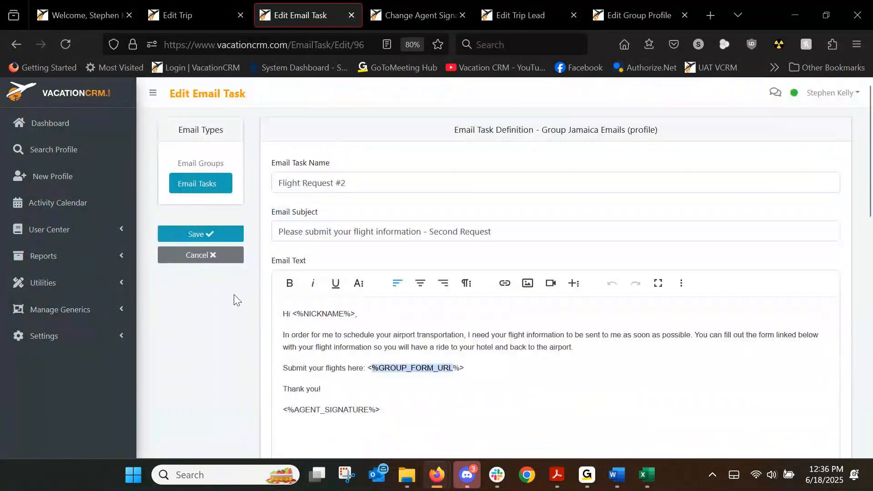
left_click(15, 45)
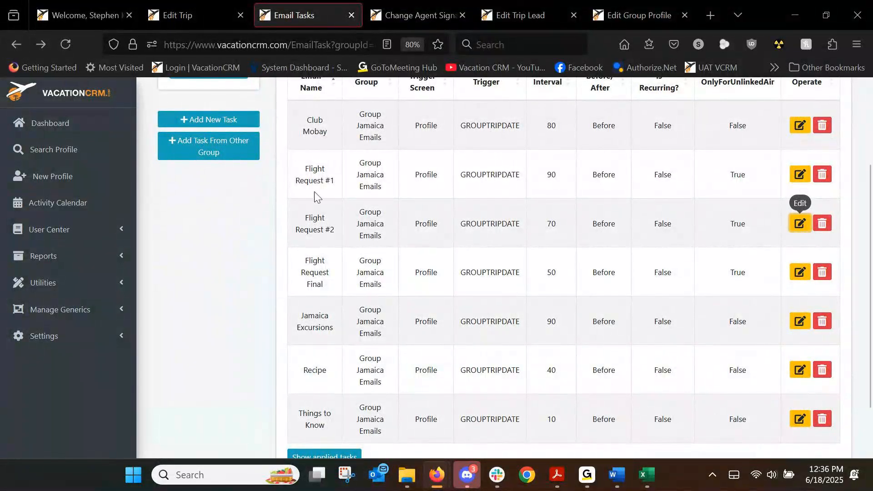
Review the Flight Request Final email task's warning text, timing and unlinked-air setting.
left_click(799, 273)
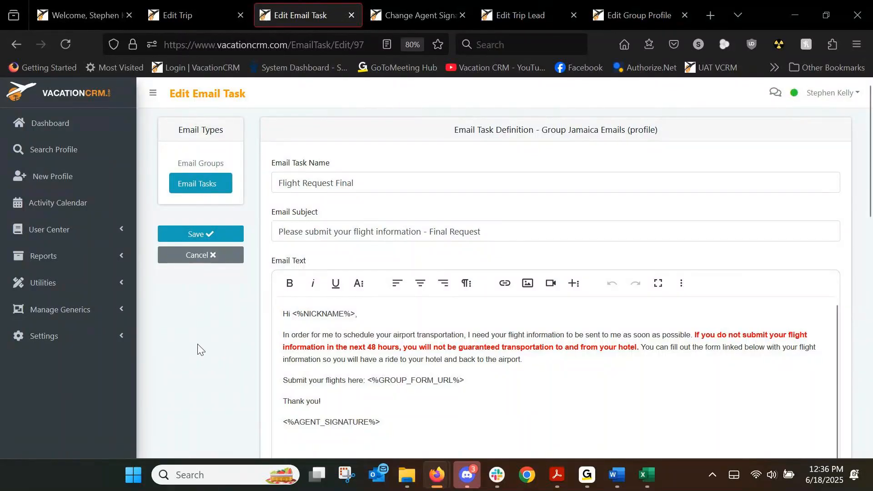
scroll(197, 349, "down", 10)
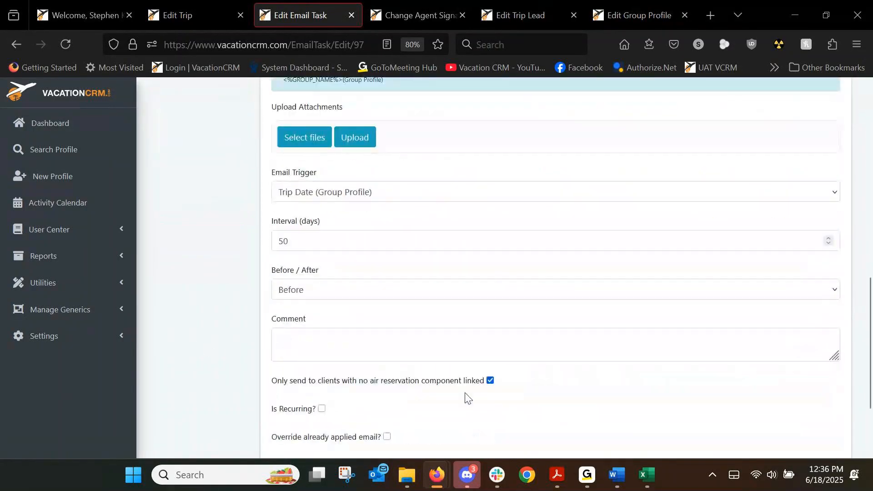
scroll(244, 292, "up", 5)
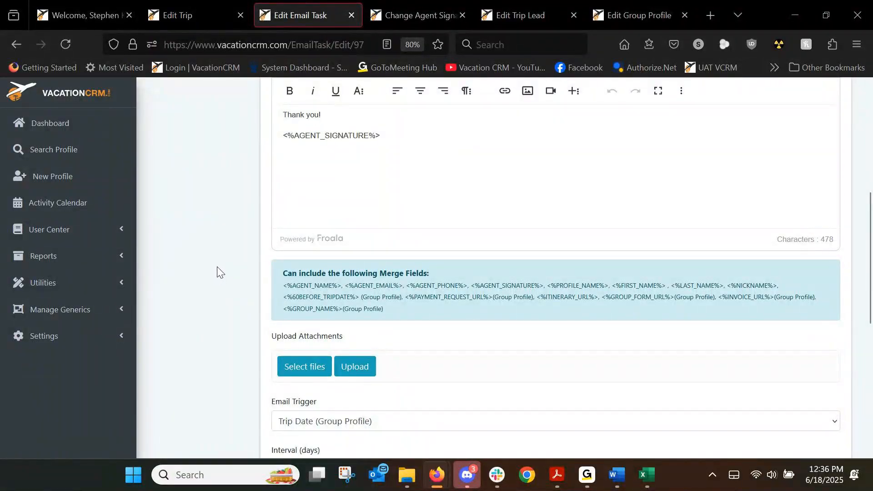
scroll(245, 268, "up", 3)
scroll(244, 268, "up", 5)
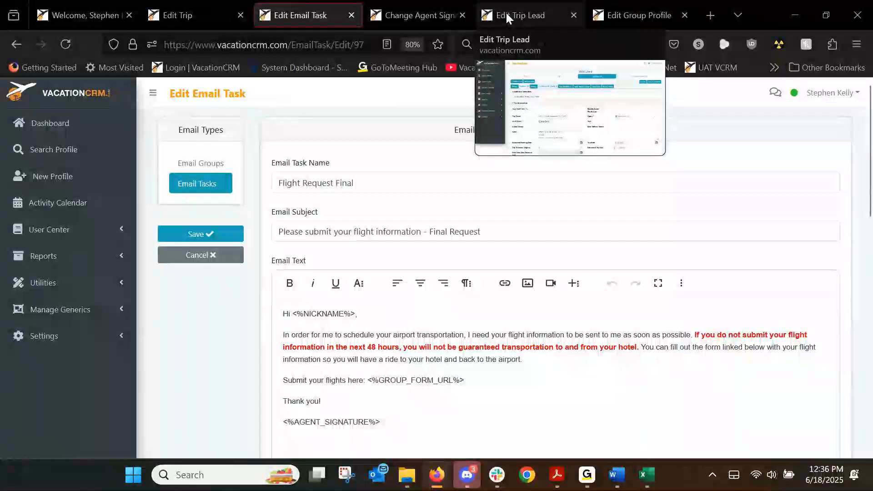
On the Cancun May 2026 group profile, preview the Group Jamaica Emails email group's tasks, send dates and trip-status note, and close without applying.
left_click(610, 14)
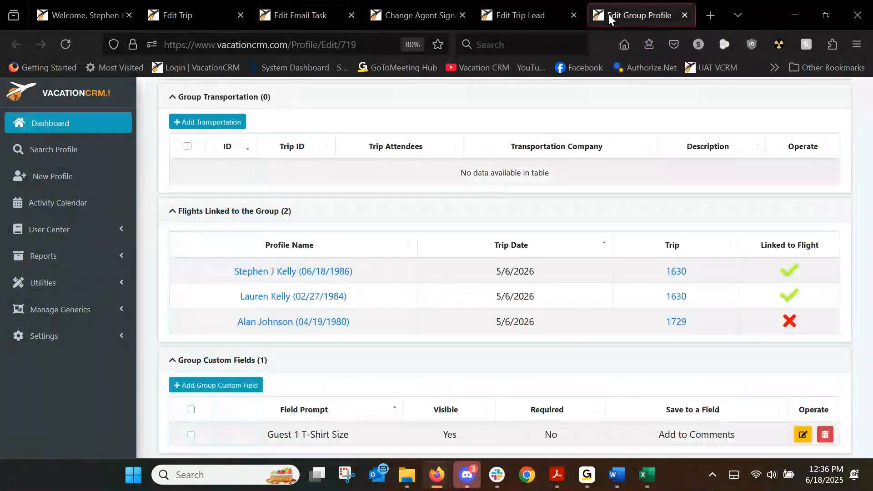
scroll(386, 234, "up", 15)
scroll(423, 242, "up", 8)
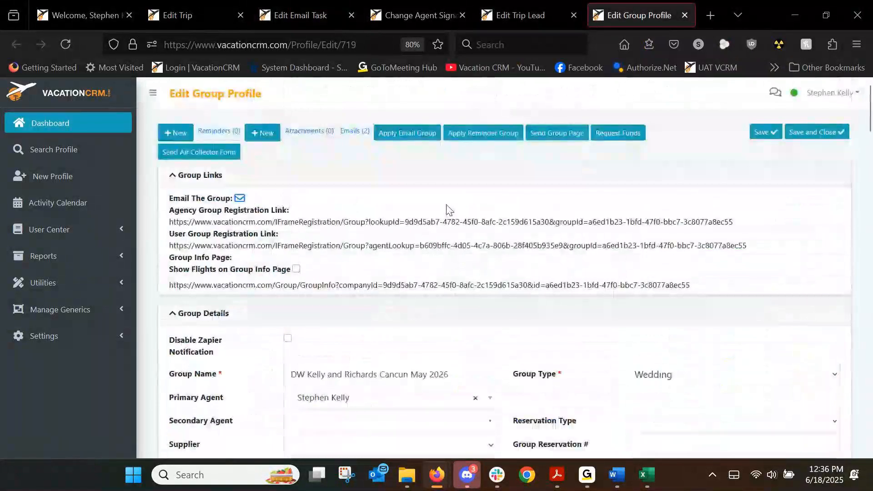
left_click(423, 133)
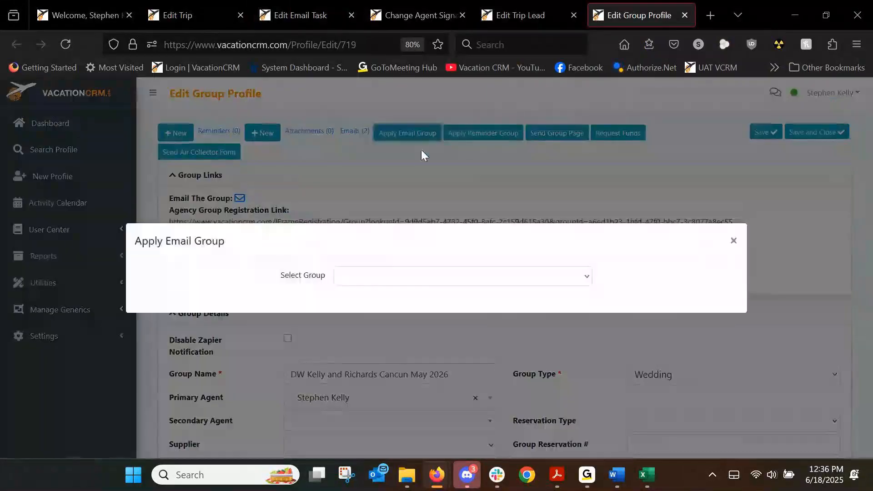
left_click(430, 276)
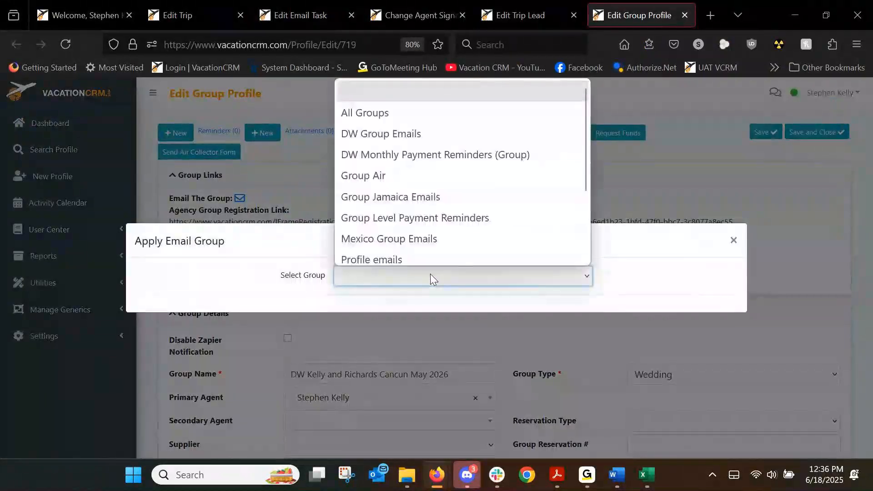
left_click(408, 190)
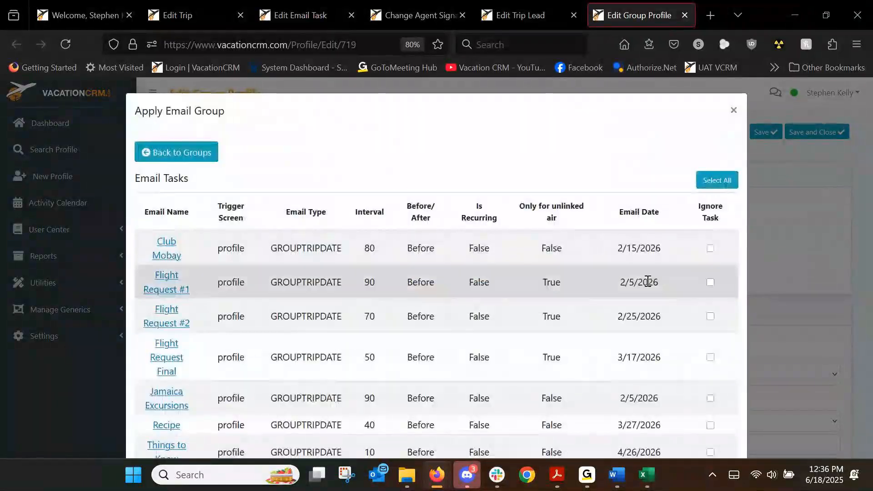
scroll(710, 301, "down", 2)
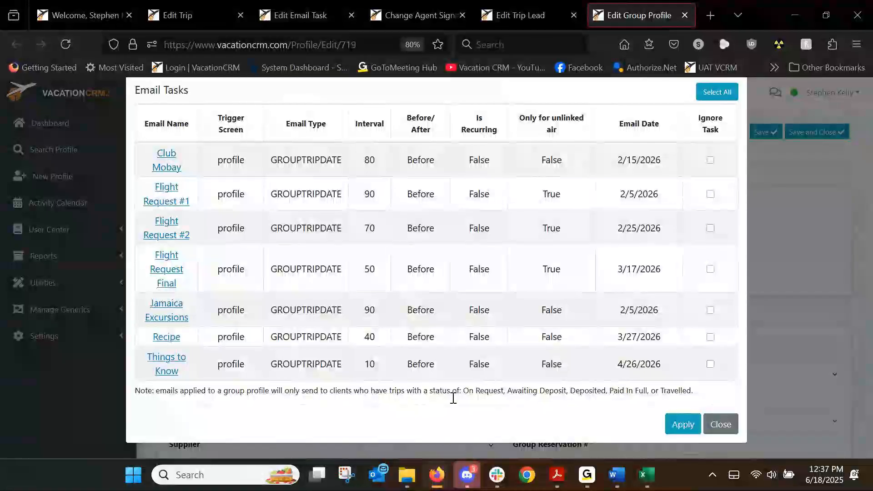
left_click(721, 425)
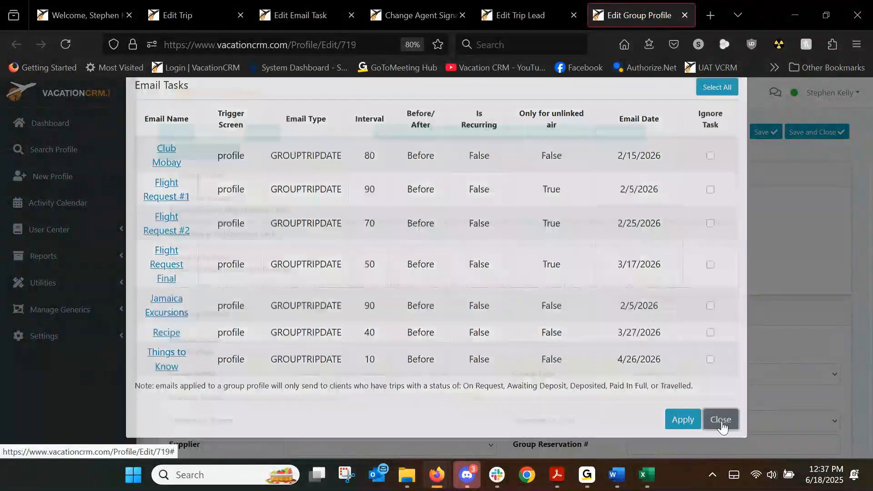
Check the trip statuses of the trips linked to the group and return to the group details.
scroll(440, 329, "down", 15)
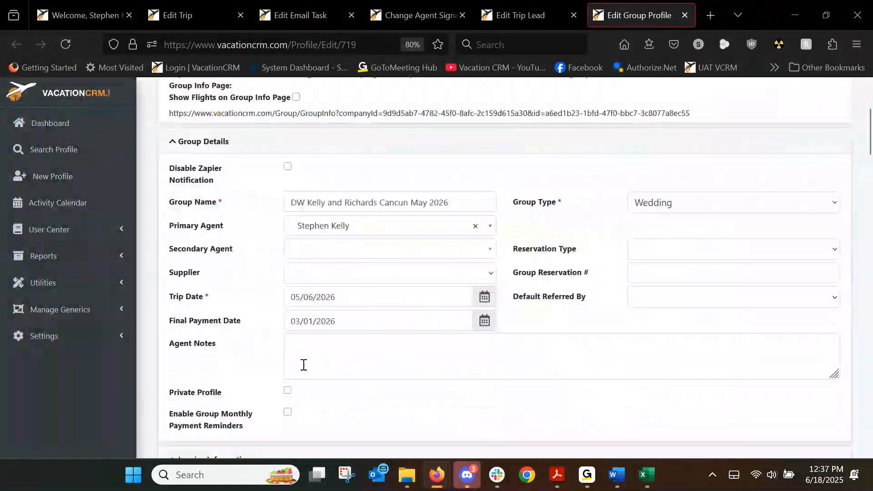
left_click_drag(457, 236, 478, 235)
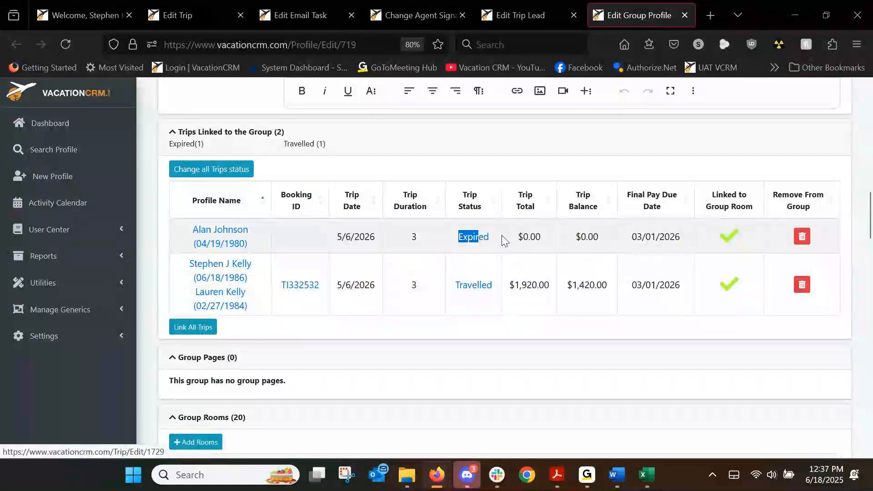
left_click(500, 240)
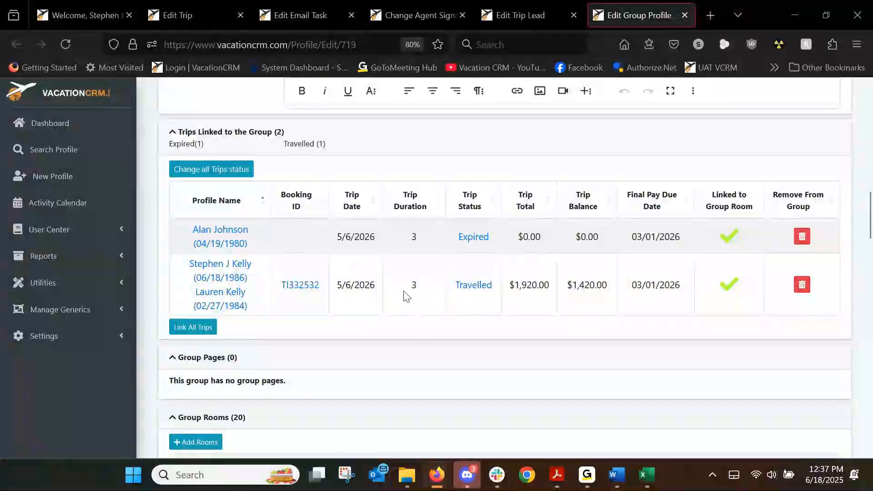
scroll(404, 296, "up", 10)
scroll(331, 282, "up", 5)
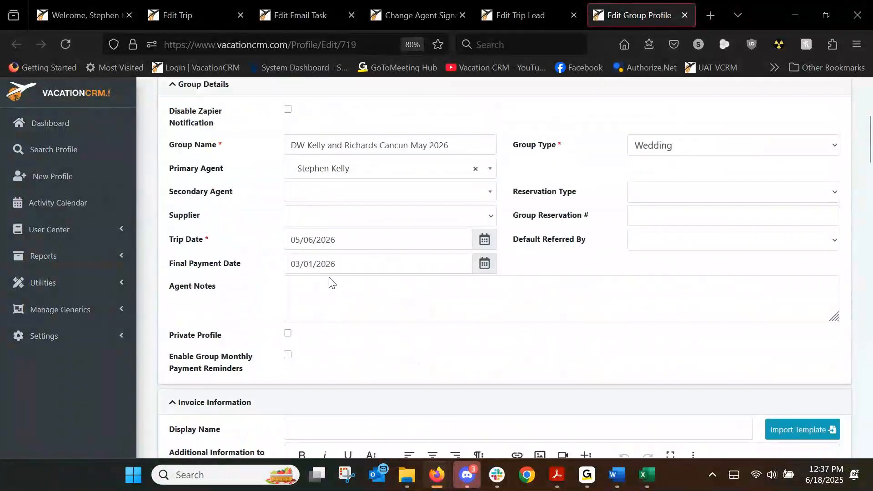